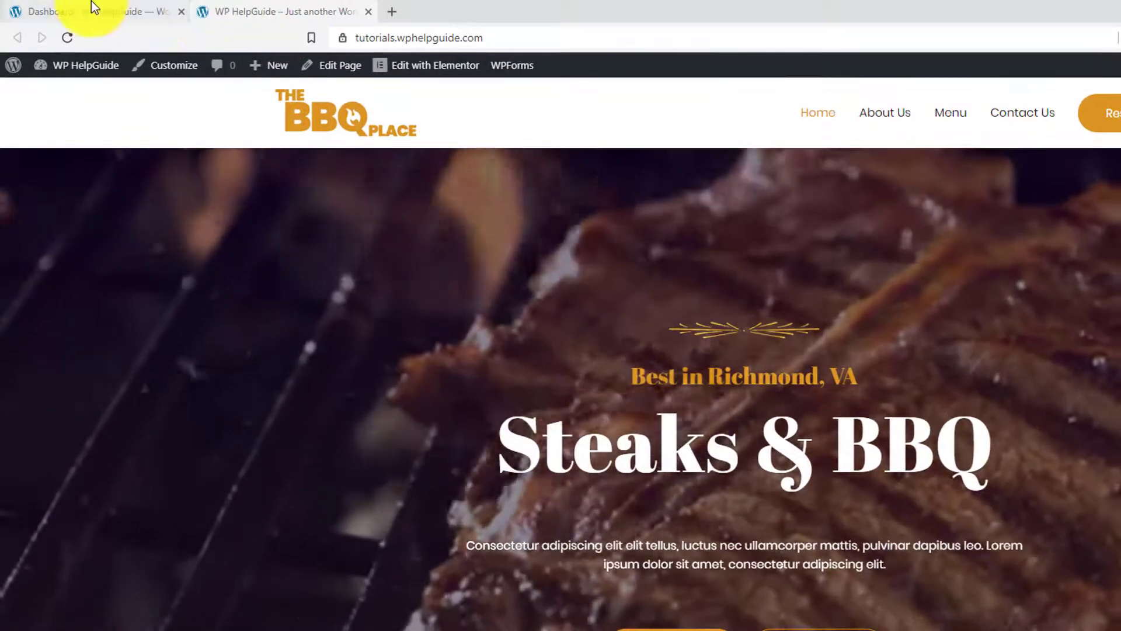
# Step: Search the WordPress plugin directory for "wp maintenance" and install and activate the WP Maintenance Mode plugin by Designmodo
pyautogui.click(92, 11)
pyautogui.moveTo(47, 425)
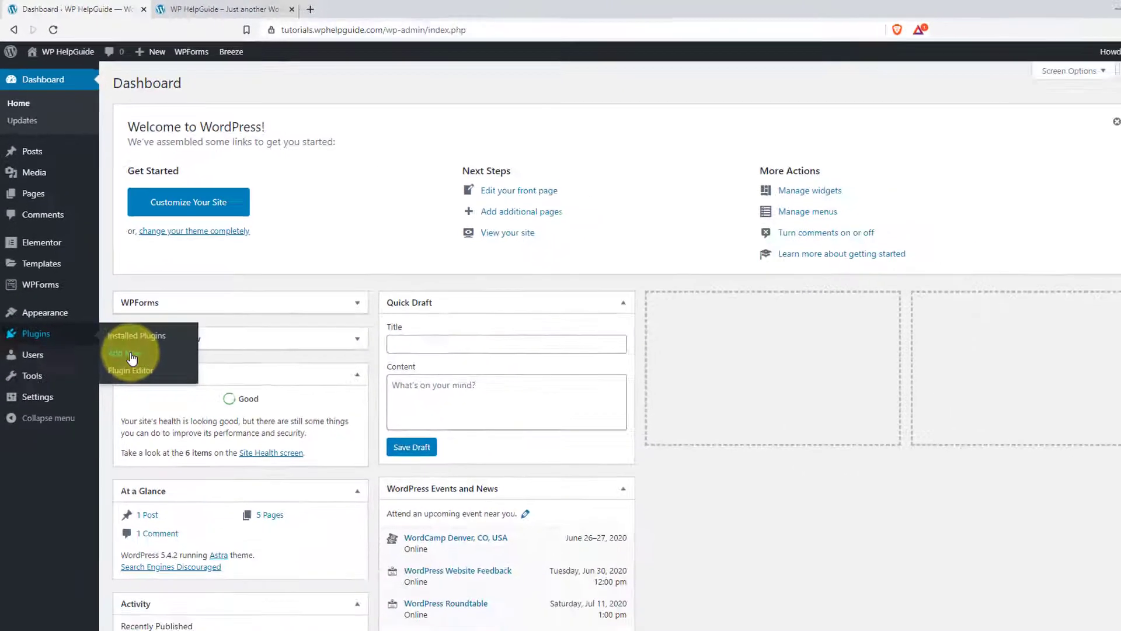
pyautogui.click(132, 354)
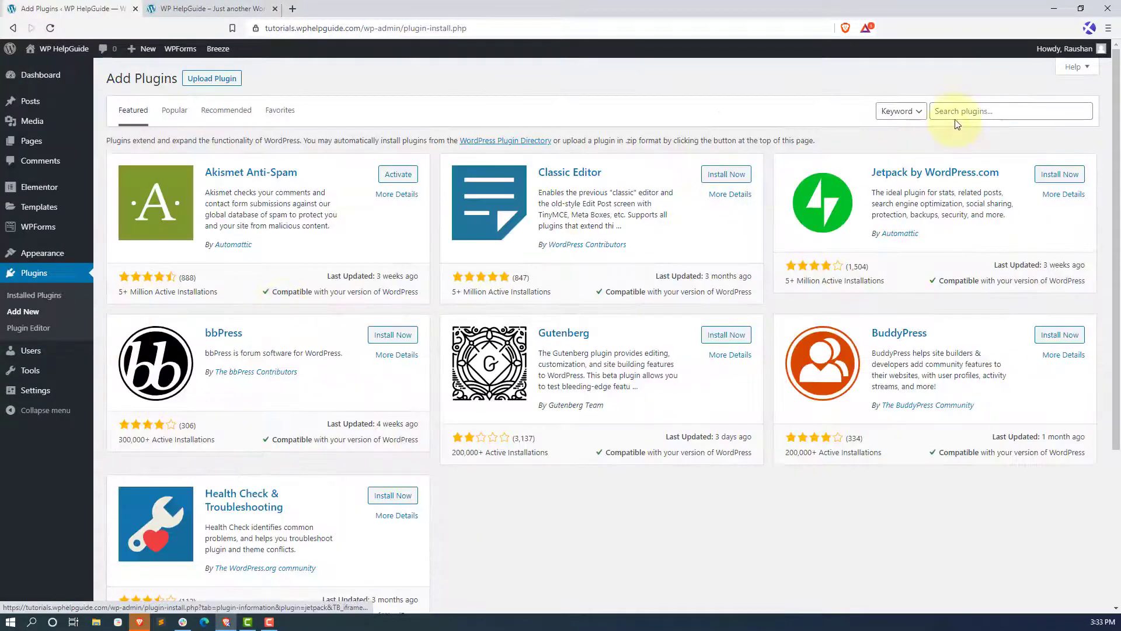
pyautogui.click(957, 113)
pyautogui.write('wp maintenance')
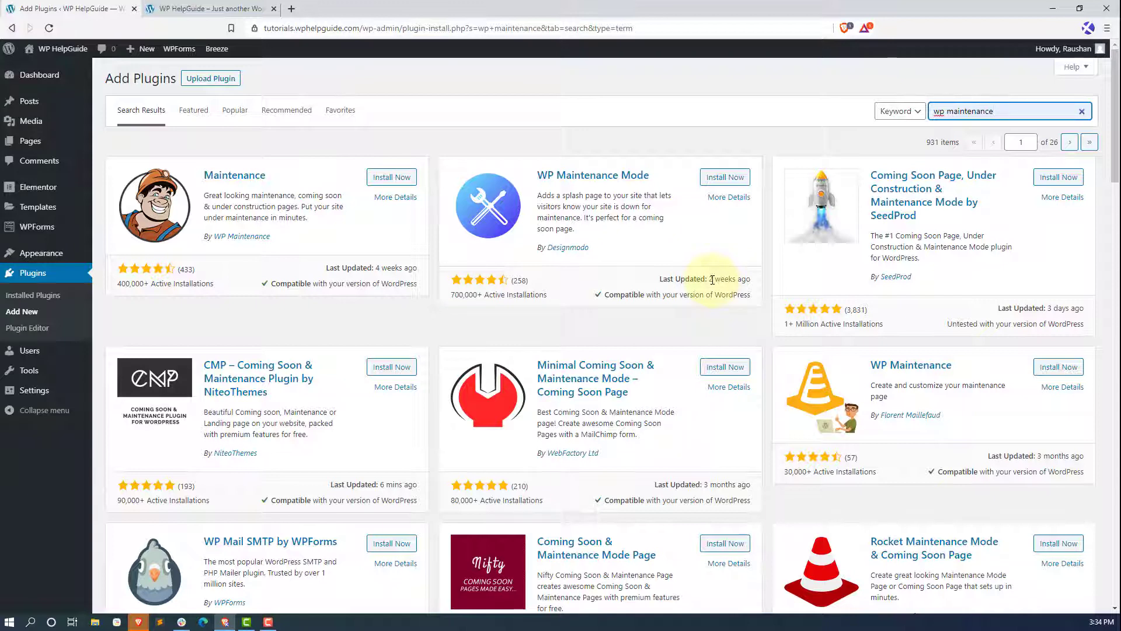
pyautogui.click(727, 179)
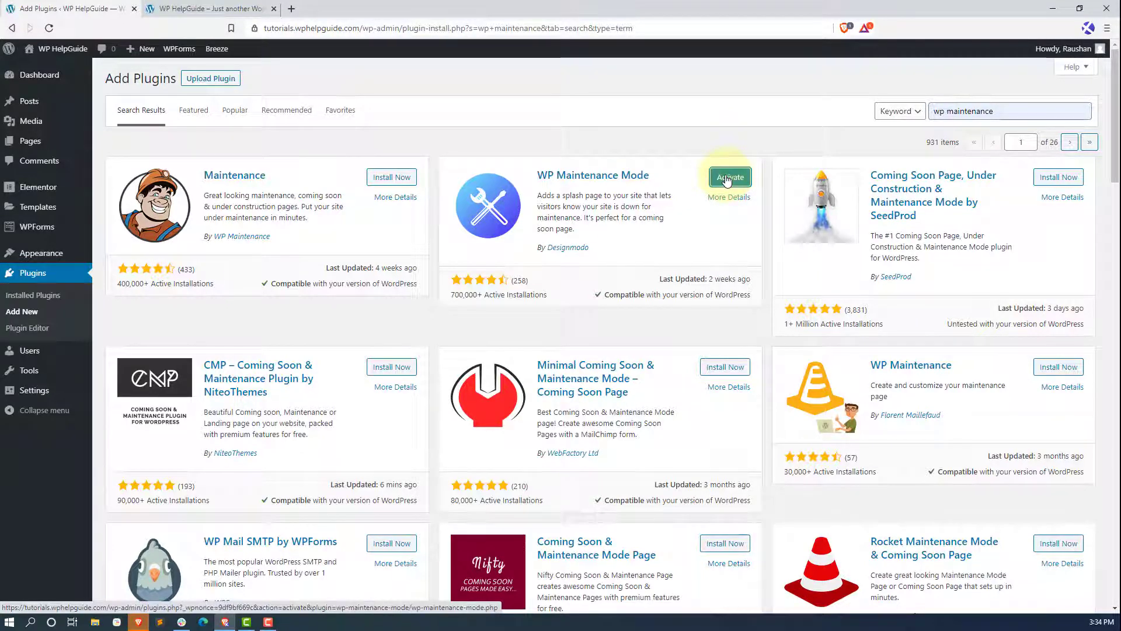
pyautogui.click(728, 181)
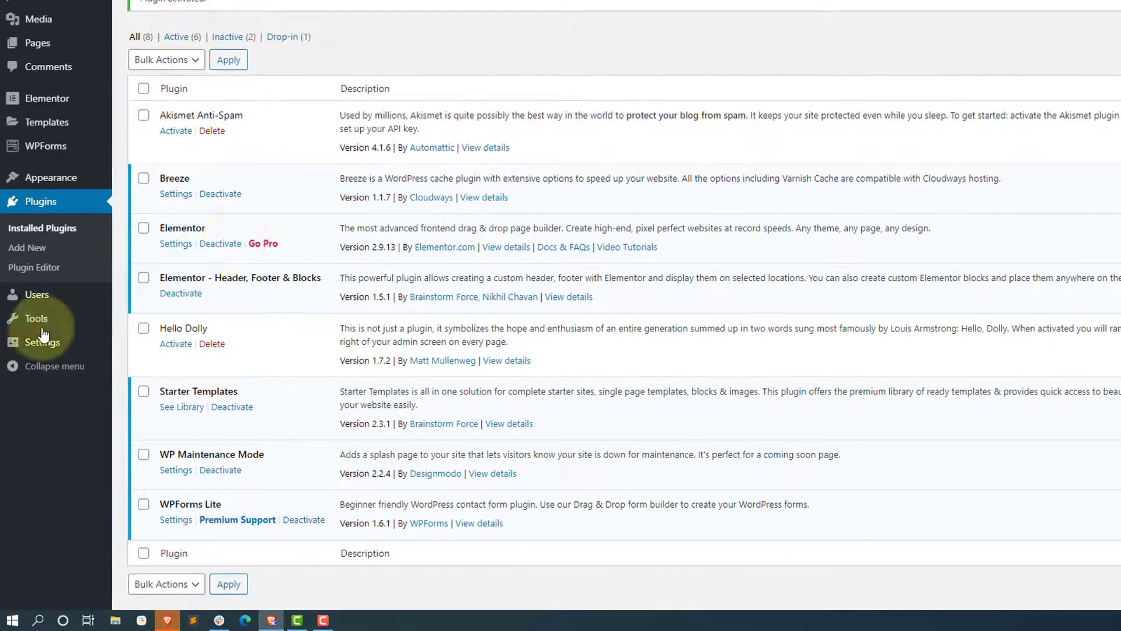
# Step: In the WP Maintenance Mode settings, set the Status to Activated and save the settings
pyautogui.moveTo(32, 396)
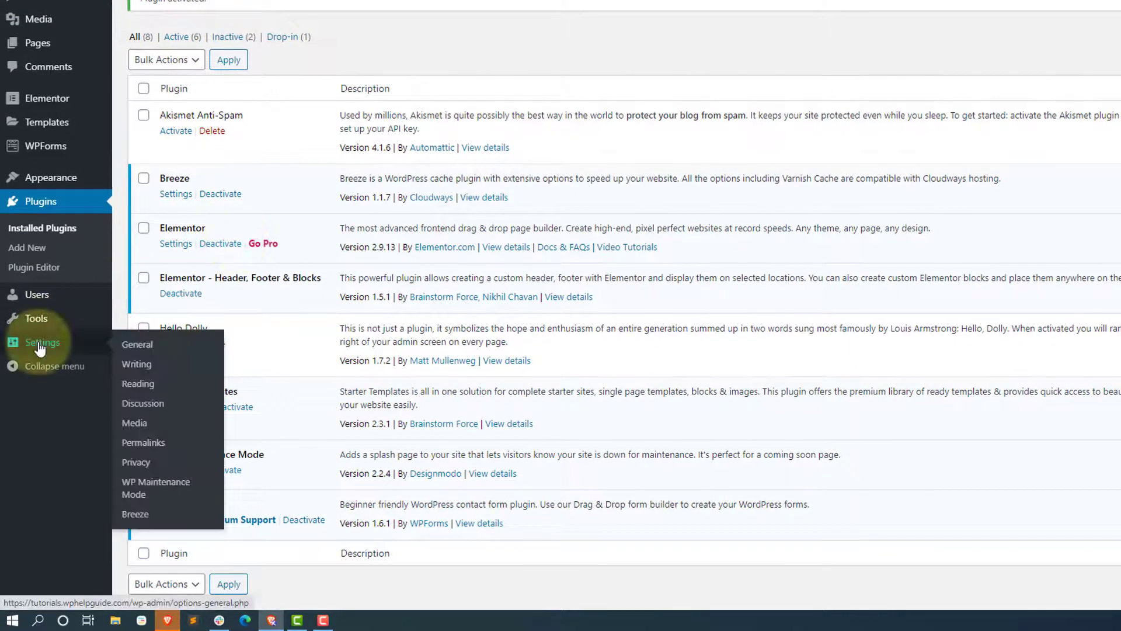
pyautogui.click(156, 493)
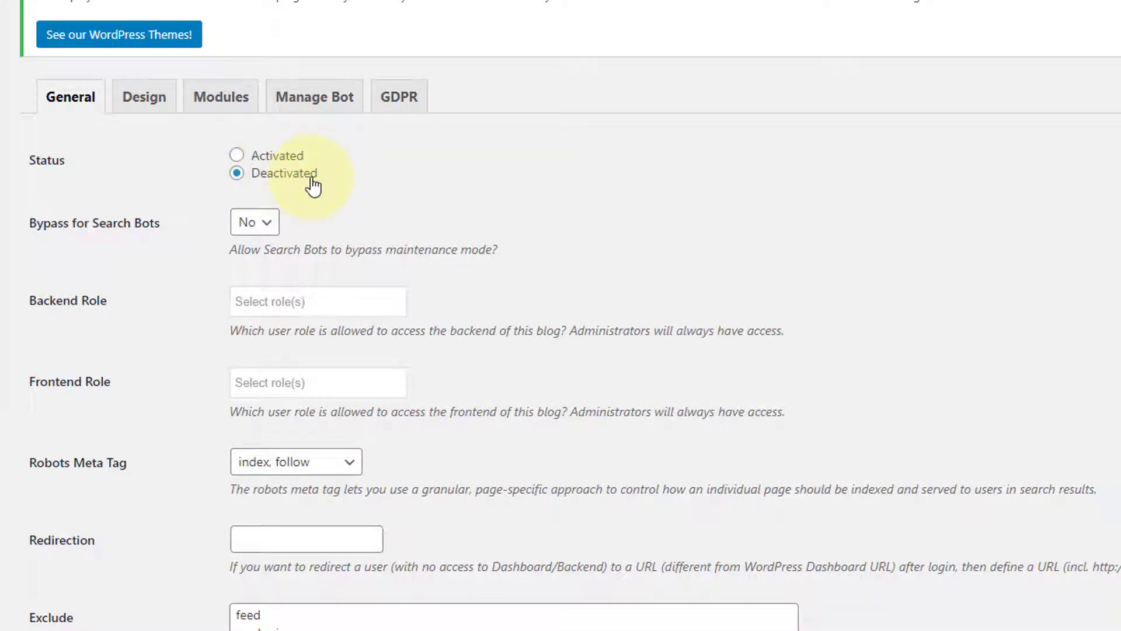
pyautogui.click(238, 155)
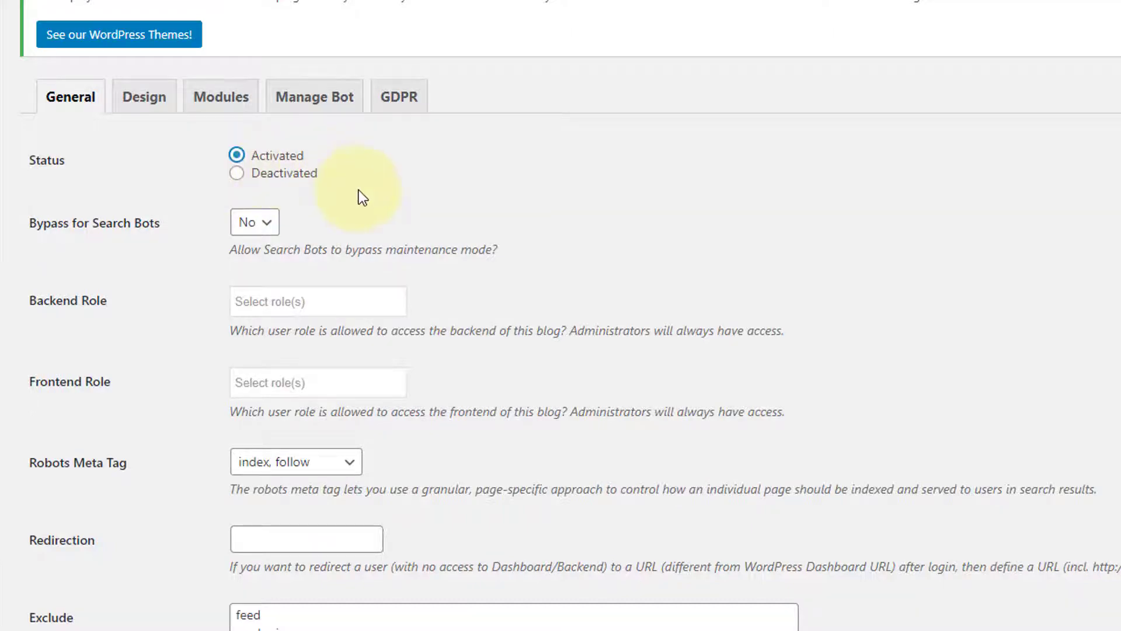
pyautogui.scroll(-5, 173, 285)
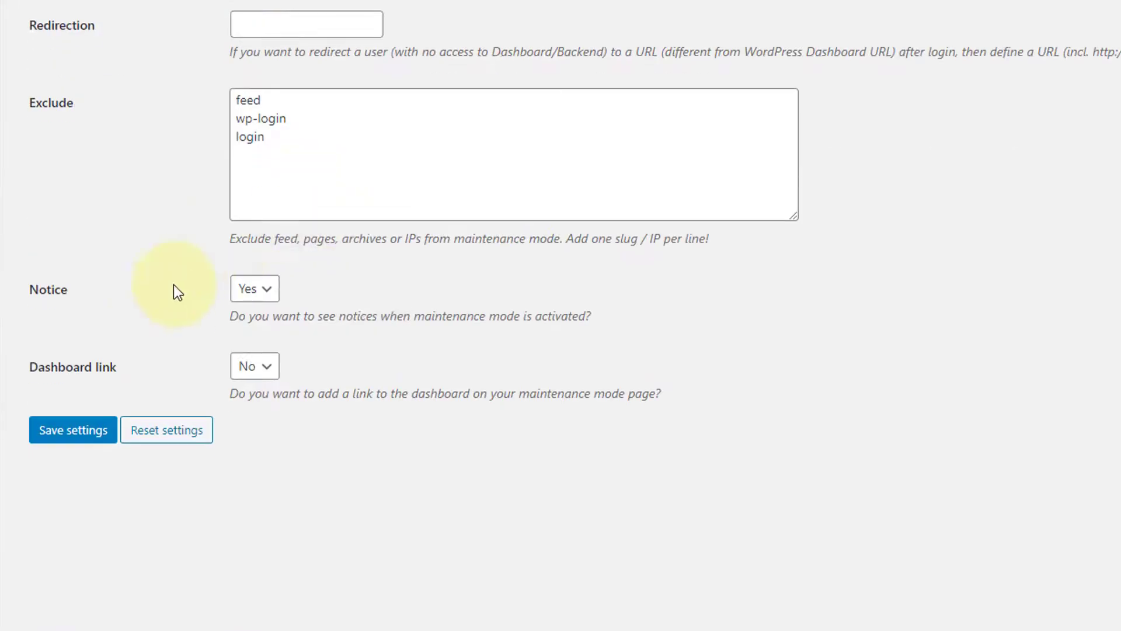
pyautogui.click(75, 431)
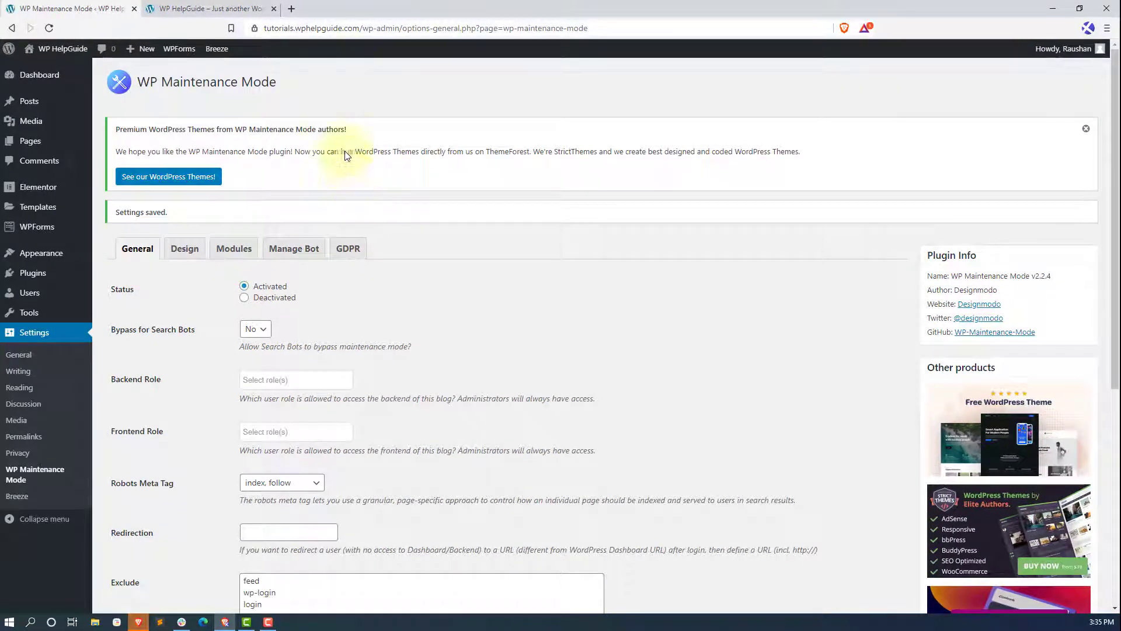
# Step: Copy the site's root address and view the site in a private browser window as a logged-out visitor, then return to the plugin settings
pyautogui.moveTo(362, 28); pyautogui.dragTo(270, 27)
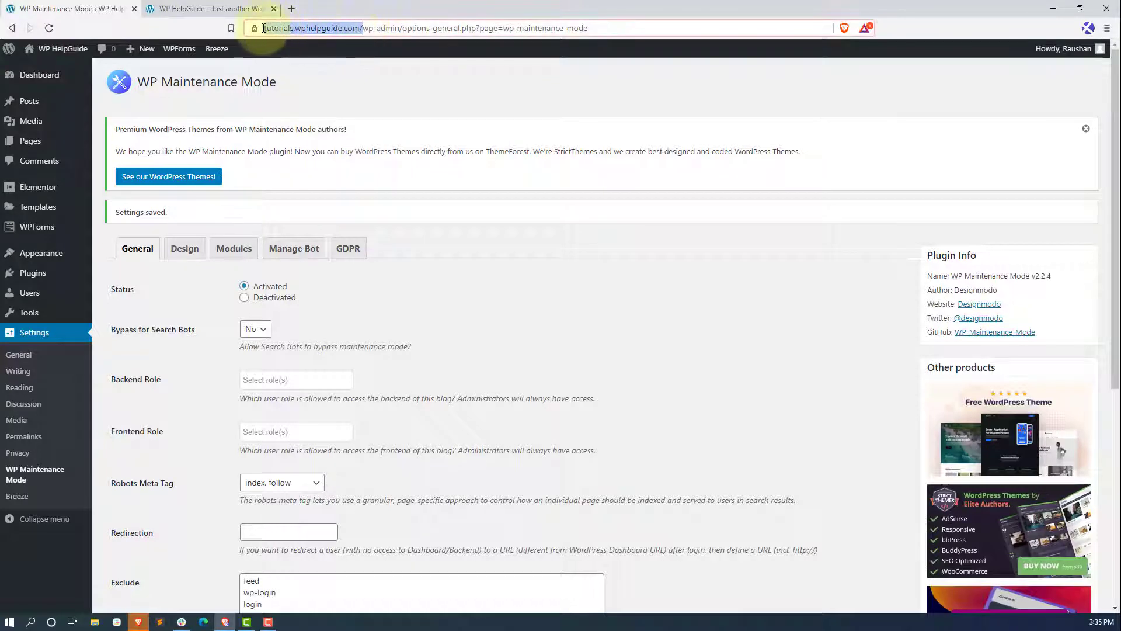
pyautogui.rightClick(270, 27)
pyautogui.click(317, 91)
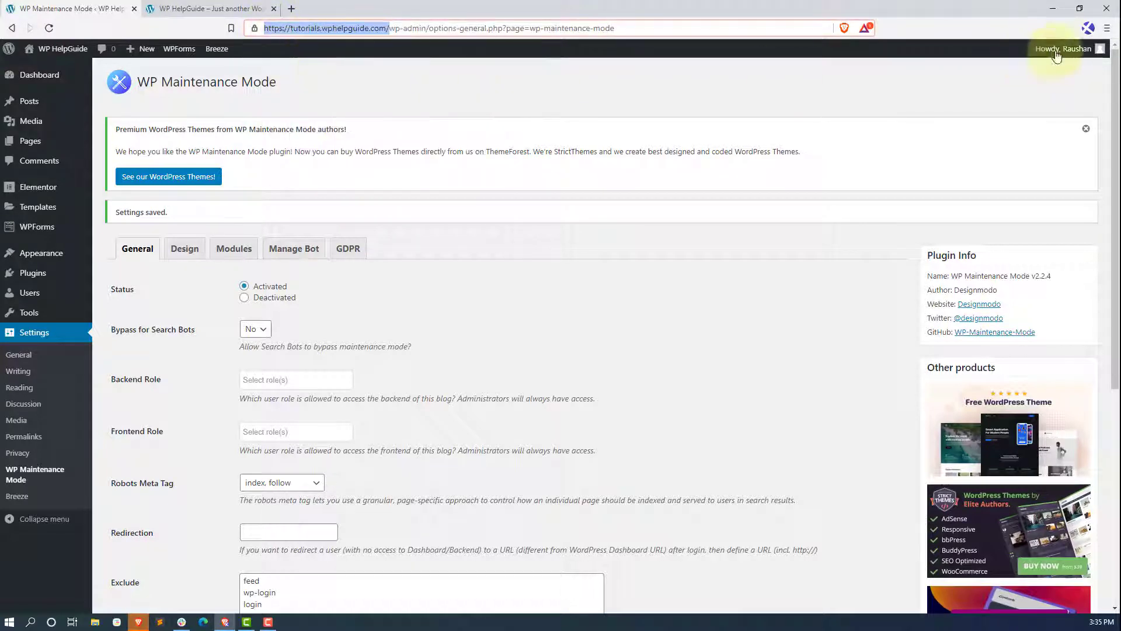
pyautogui.click(1107, 28)
pyautogui.click(1024, 74)
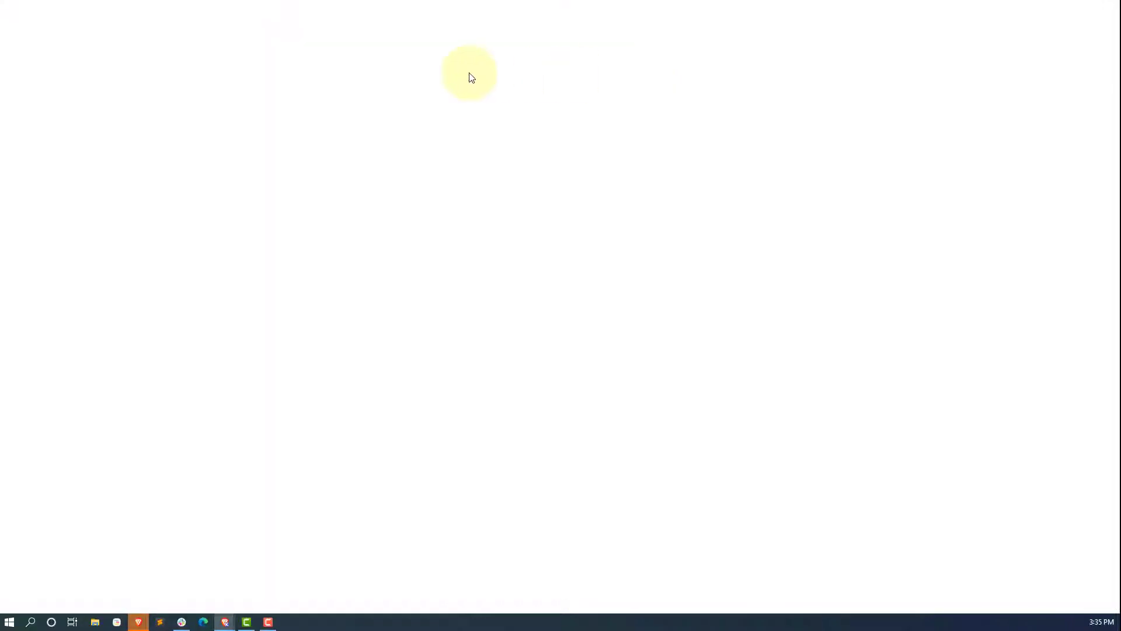
pyautogui.hotkey('ctrl', 'v')
pyautogui.press('Return')
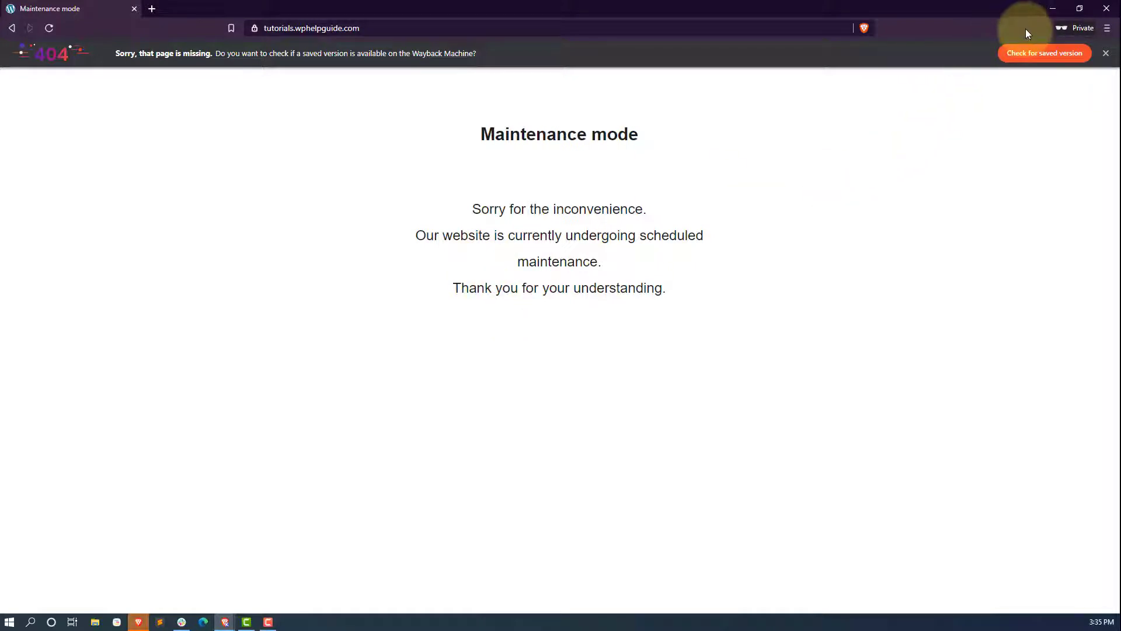
pyautogui.click(1055, 7)
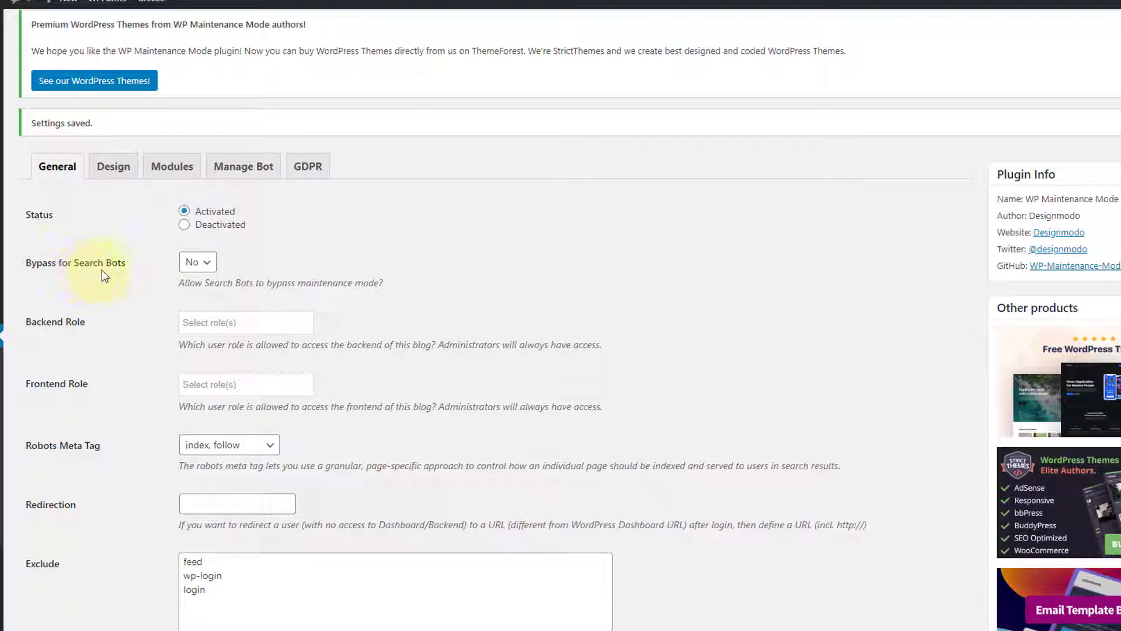
# Step: Set Bypass for Search Bots to Yes and check which roles are available for Backend Role
pyautogui.click(207, 266)
pyautogui.click(194, 281)
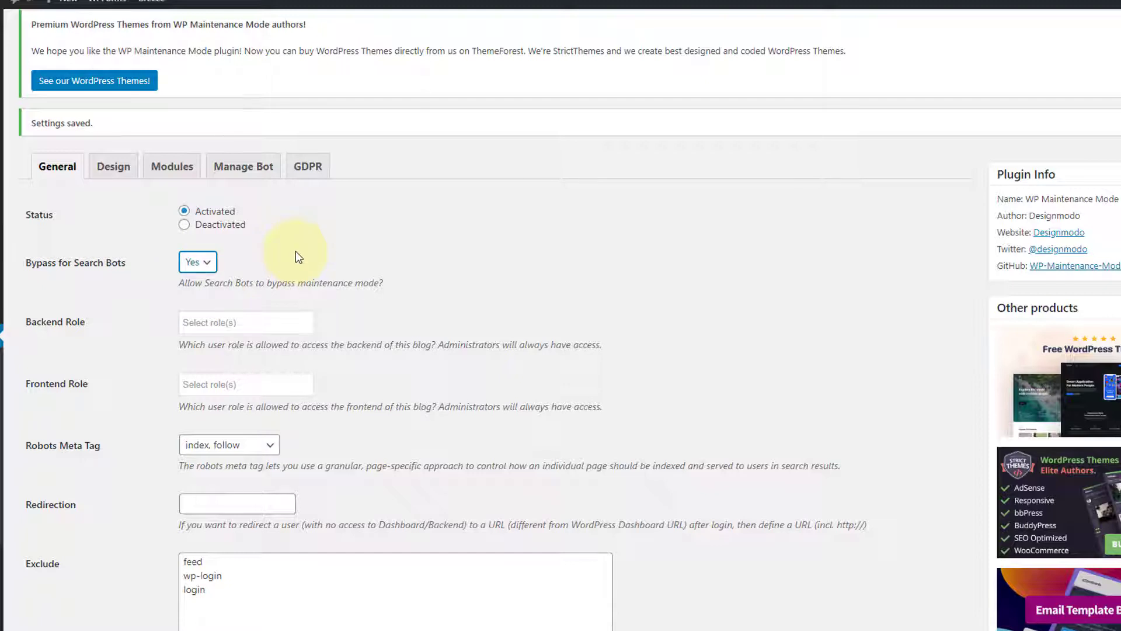
pyautogui.scroll(-1, 296, 253)
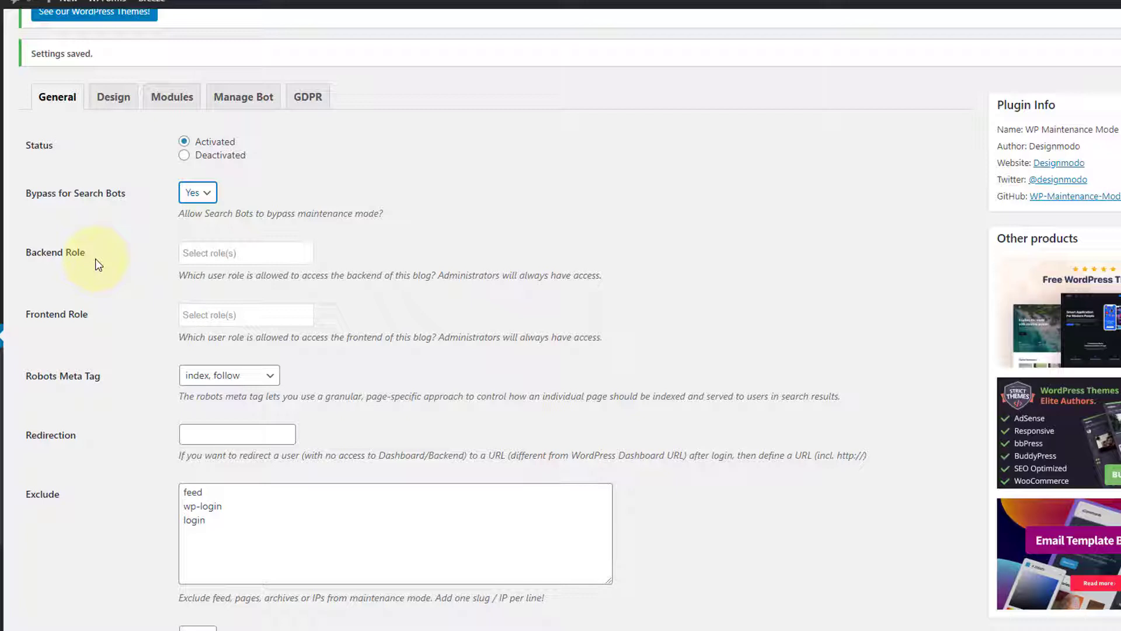
pyautogui.click(222, 253)
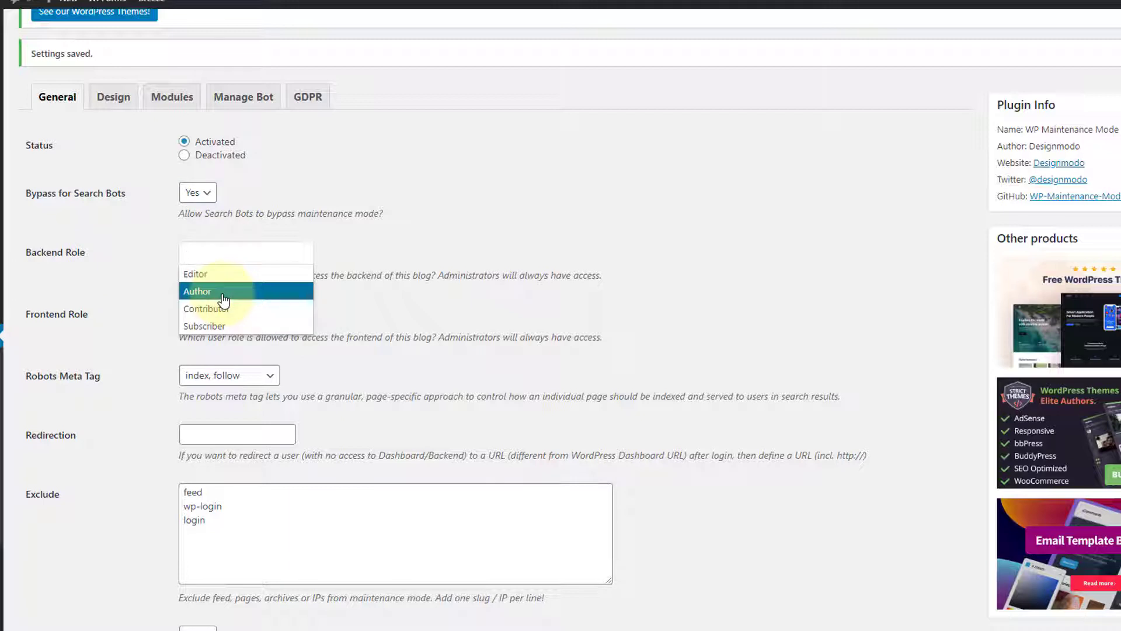
pyautogui.click(120, 318)
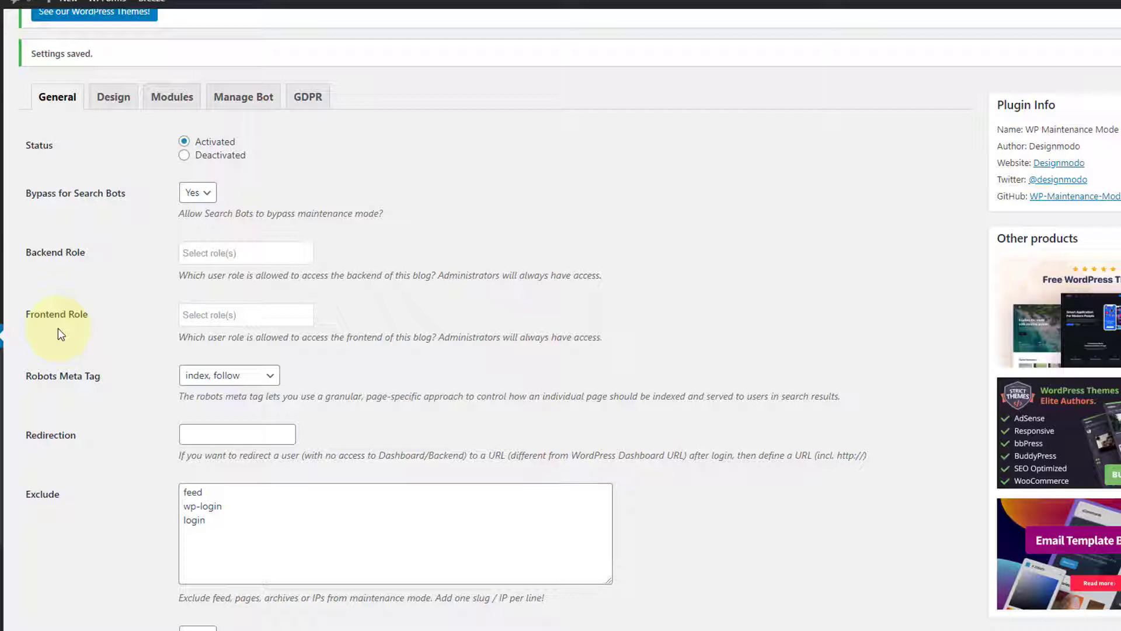
# Step: Review the Robots Meta Tag choices and select index, follow
pyautogui.scroll(-1, 119, 333)
pyautogui.scroll(-2, 121, 338)
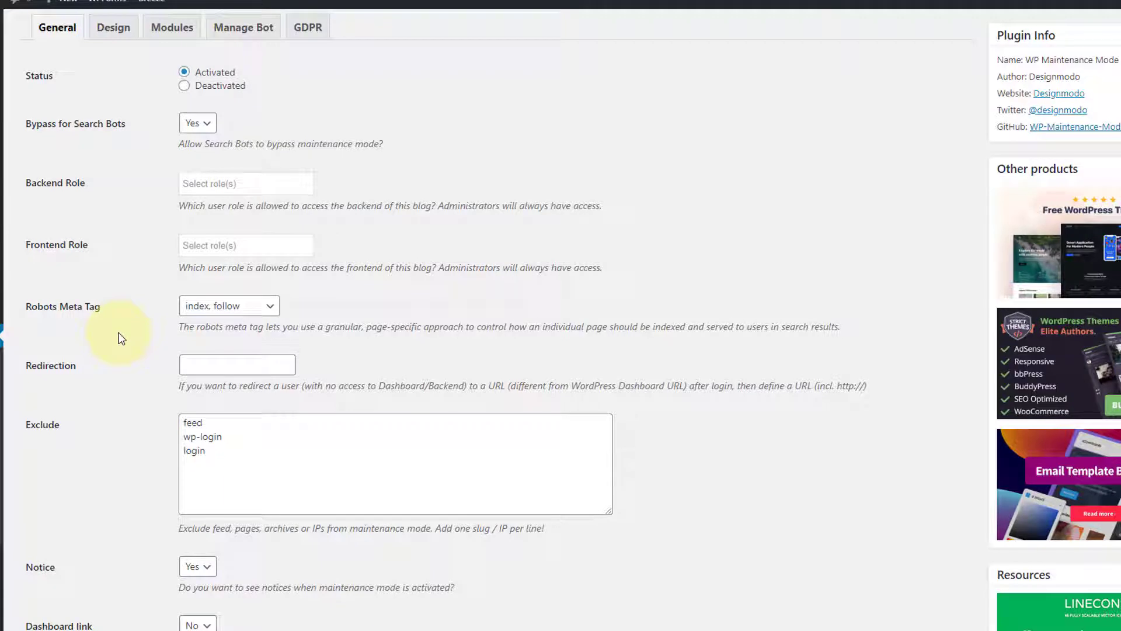
pyautogui.click(239, 308)
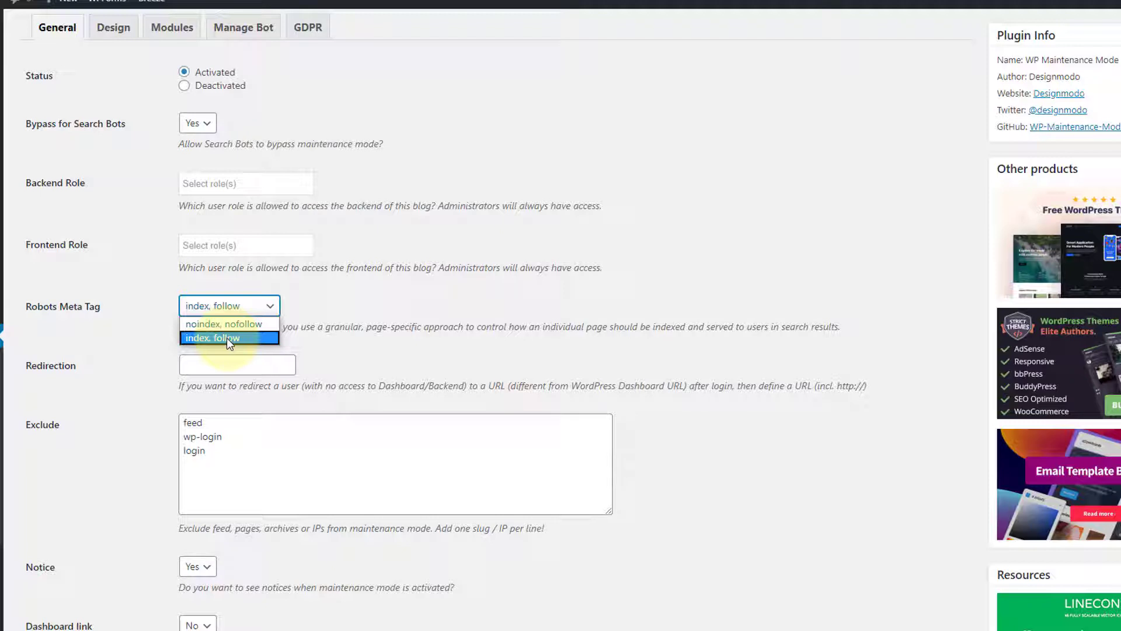
pyautogui.click(227, 337)
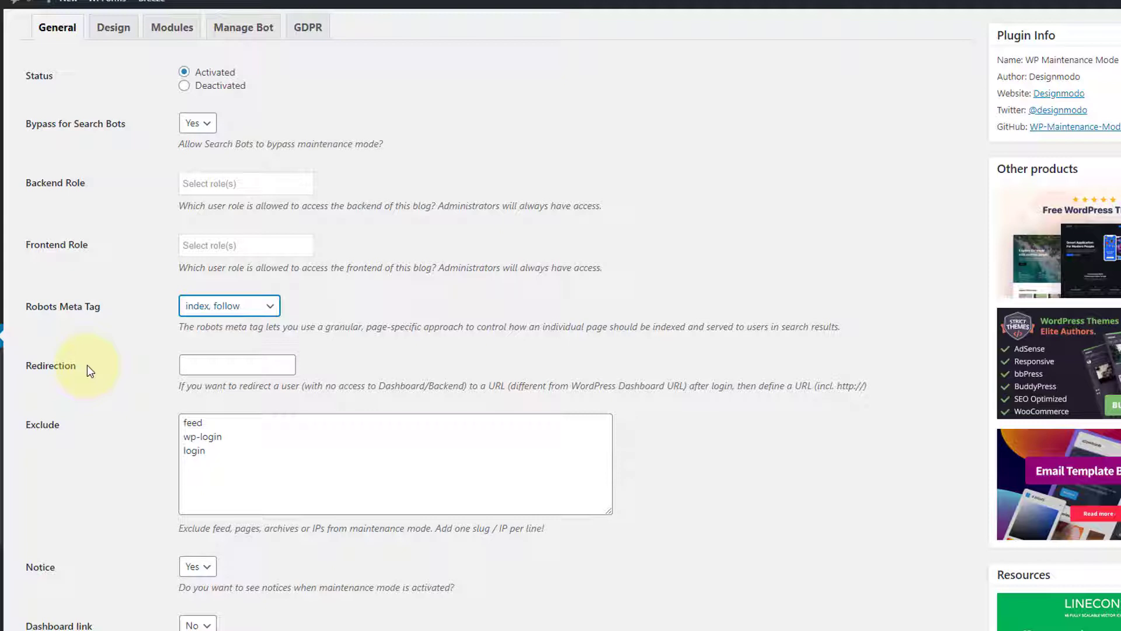
# Step: Set Dashboard link to Yes for the maintenance page and save the settings
pyautogui.scroll(-1, 108, 388)
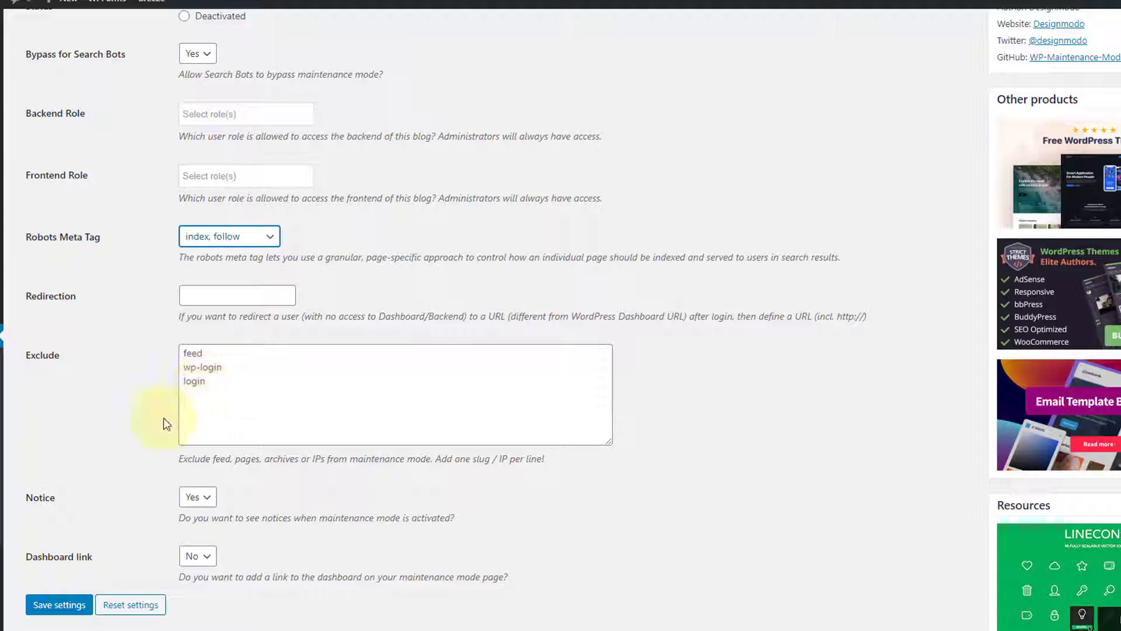
pyautogui.scroll(-1, 117, 429)
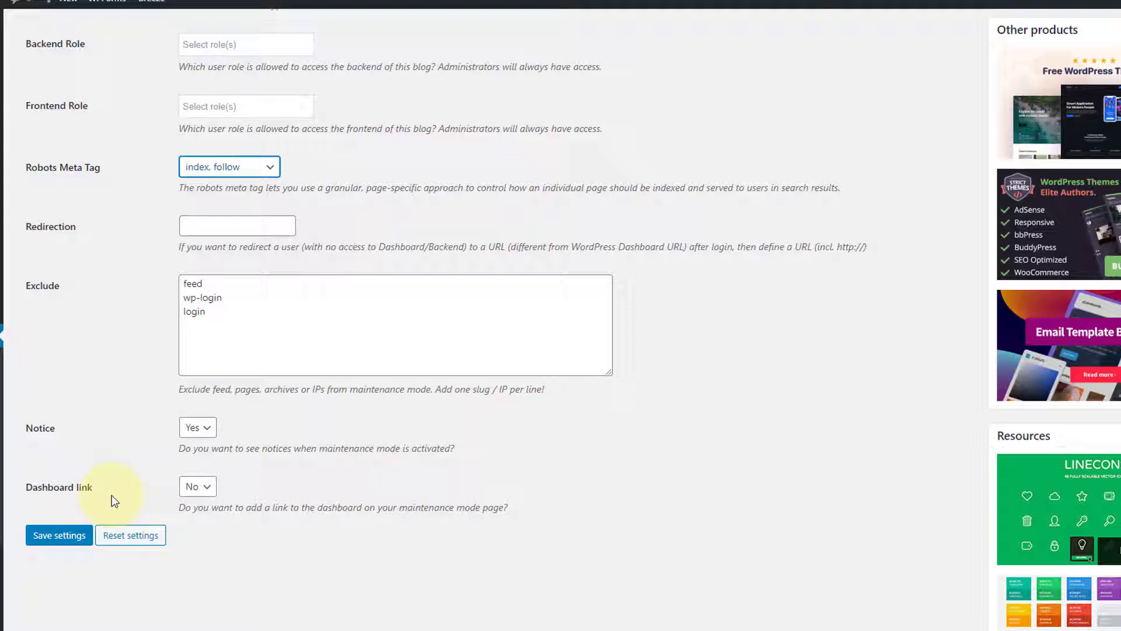
pyautogui.click(203, 492)
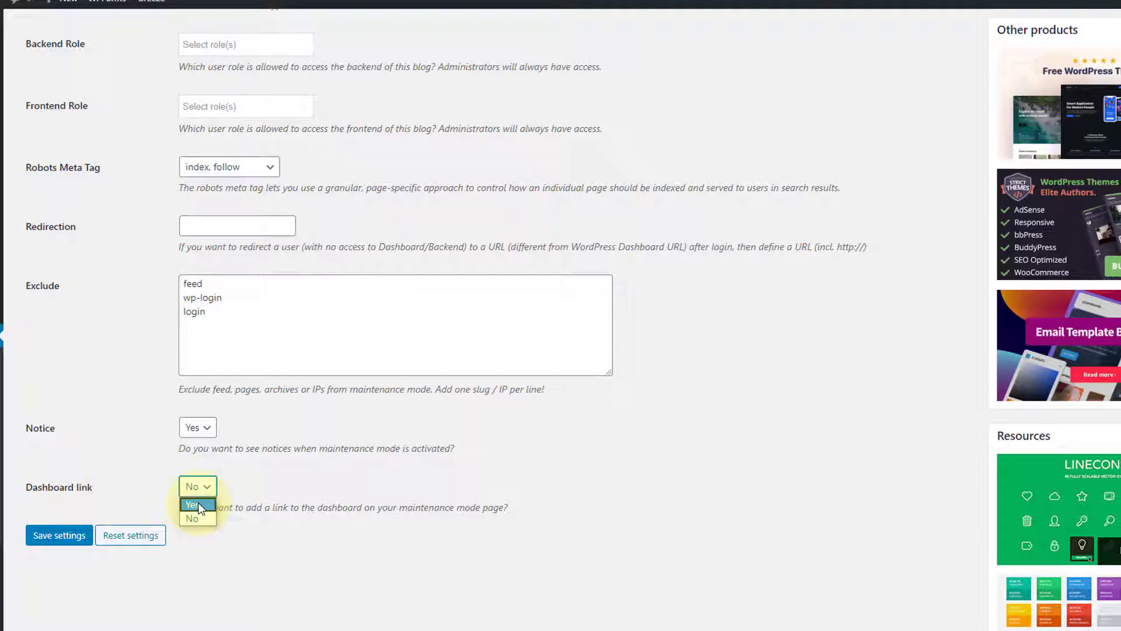
pyautogui.click(198, 502)
pyautogui.click(61, 541)
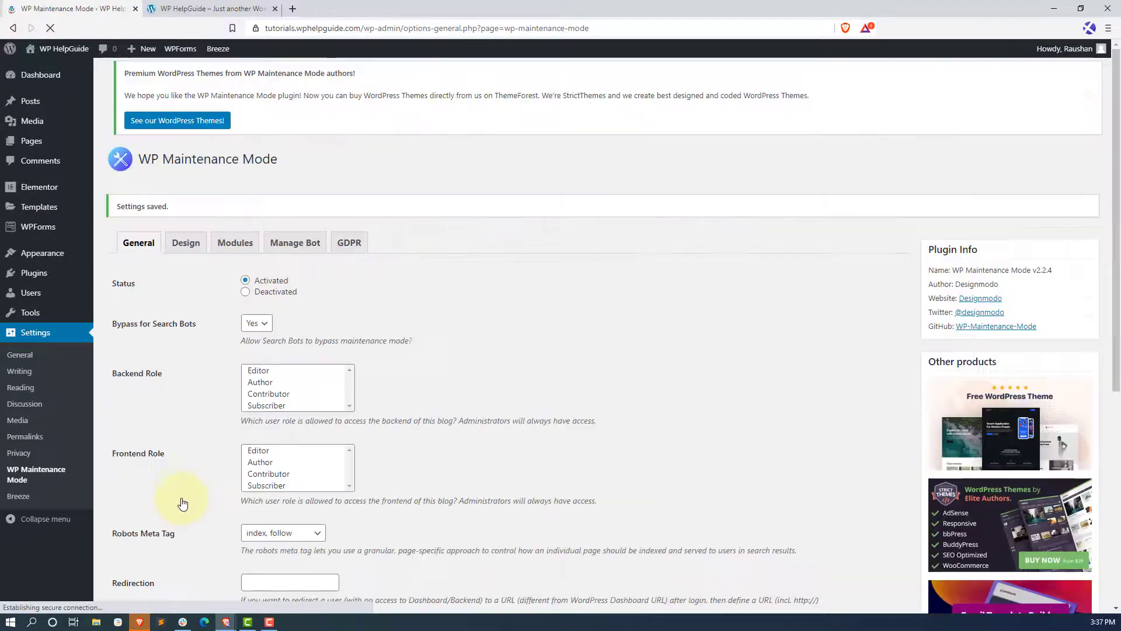
# Step: Reload the maintenance page in the private window, test its Dashboard link, and return to the plugin settings
pyautogui.click(227, 622)
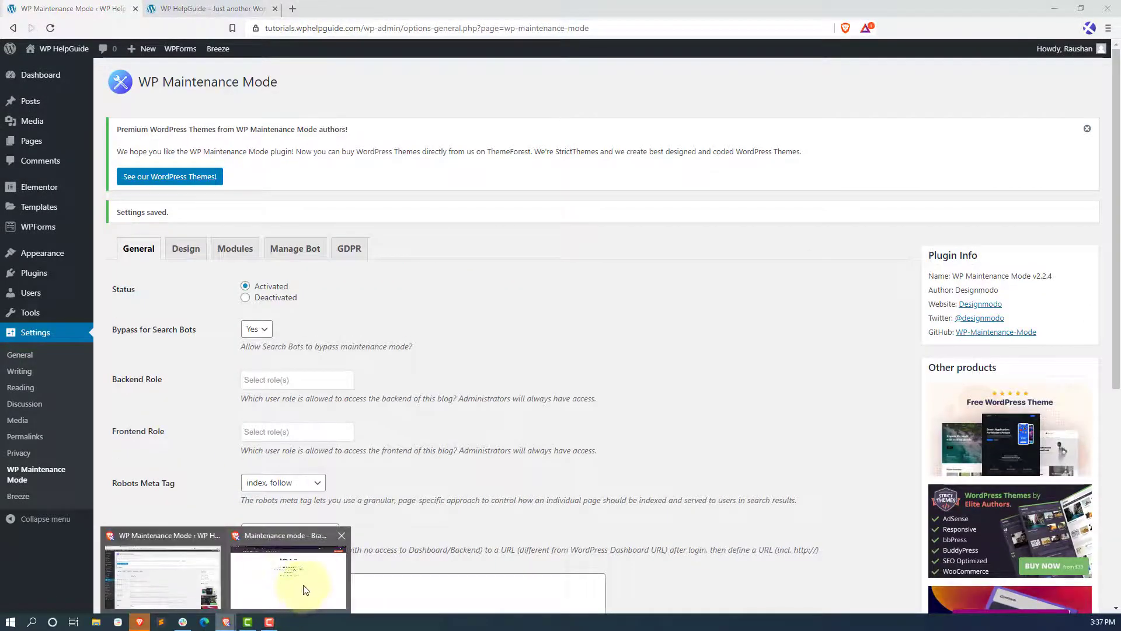
pyautogui.click(306, 588)
pyautogui.click(50, 28)
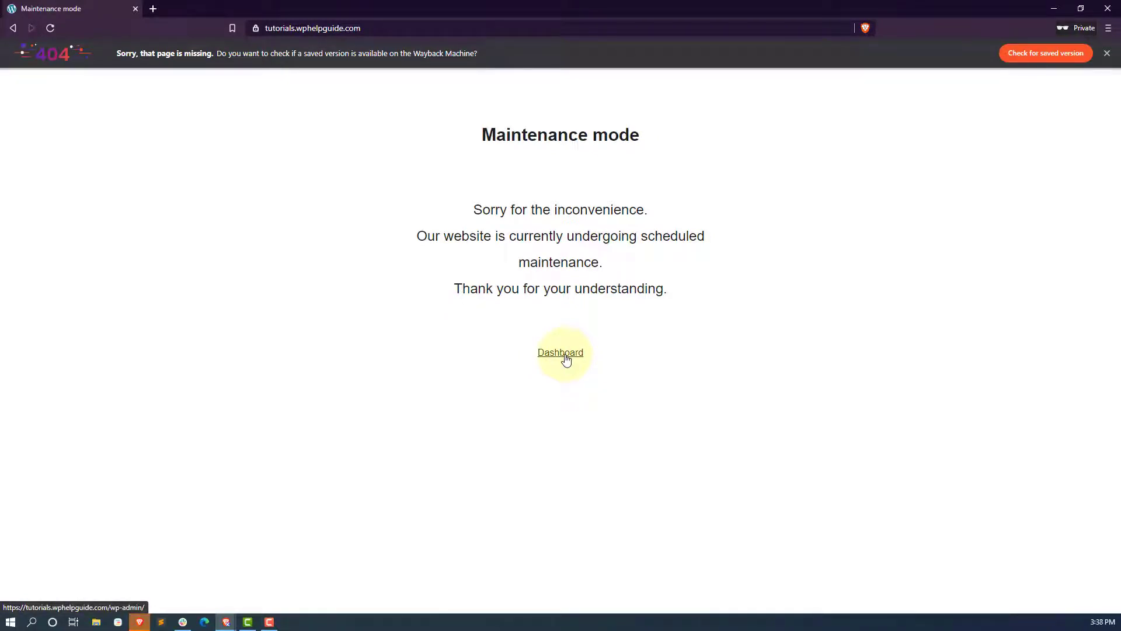
pyautogui.click(565, 354)
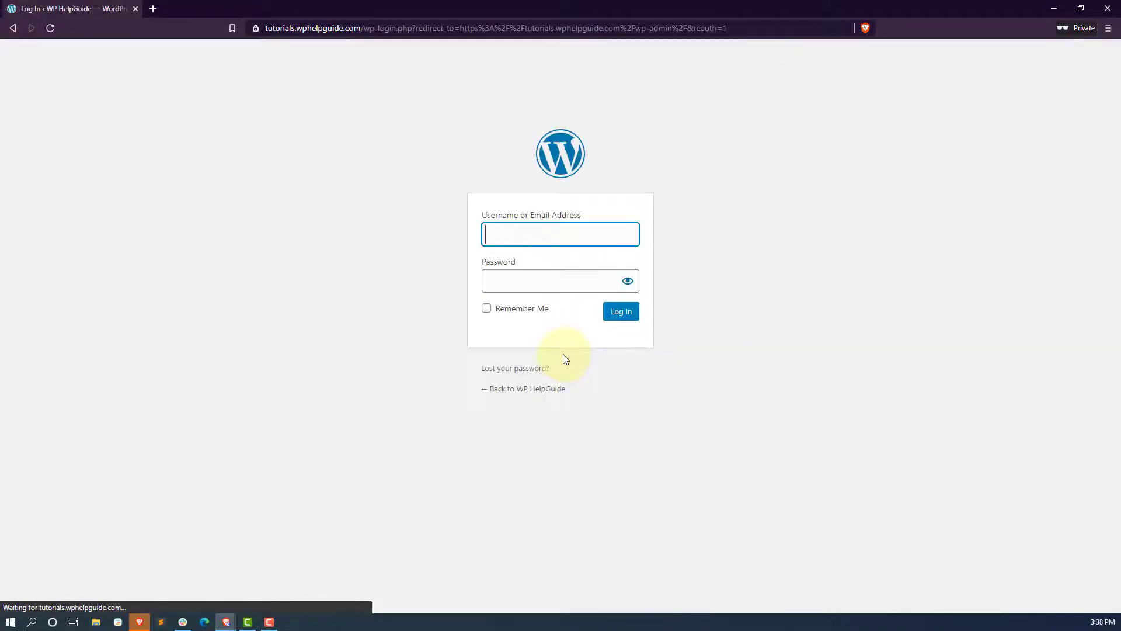
pyautogui.click(13, 28)
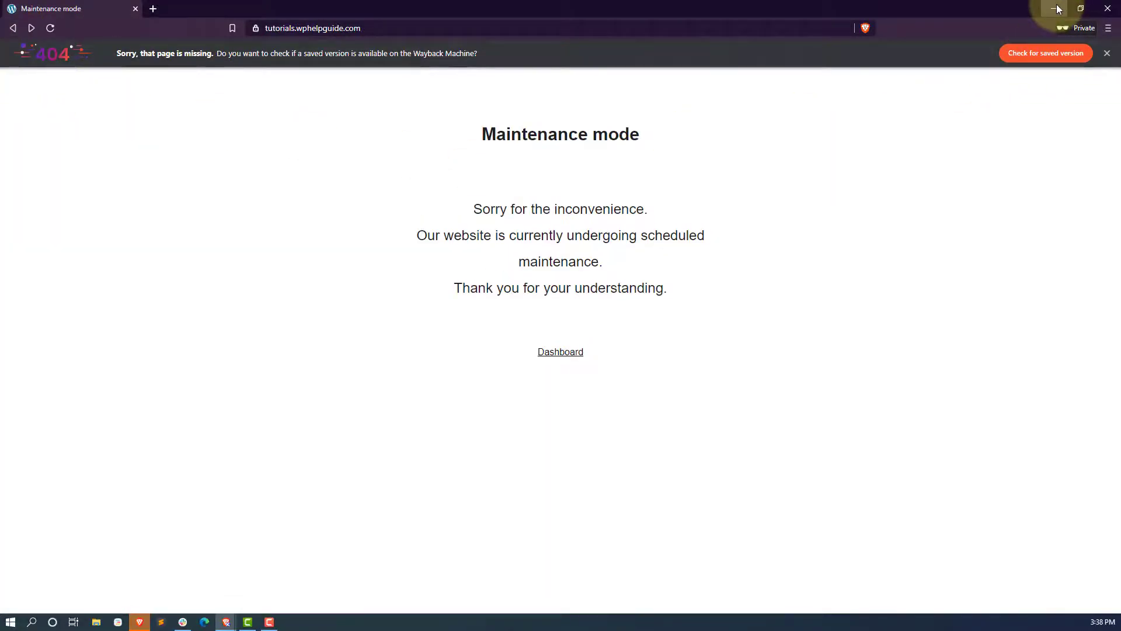
pyautogui.click(1054, 8)
# Step: In the plugin's Design settings, set the maintenance page's background type to Predefined background
pyautogui.click(195, 251)
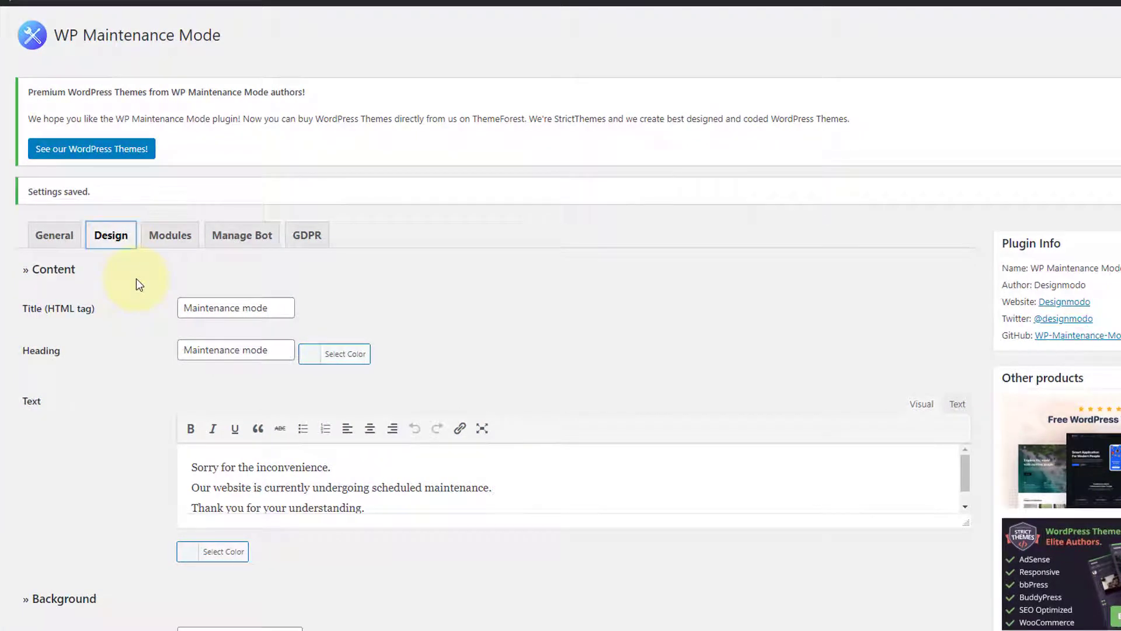
pyautogui.scroll(-1, 135, 279)
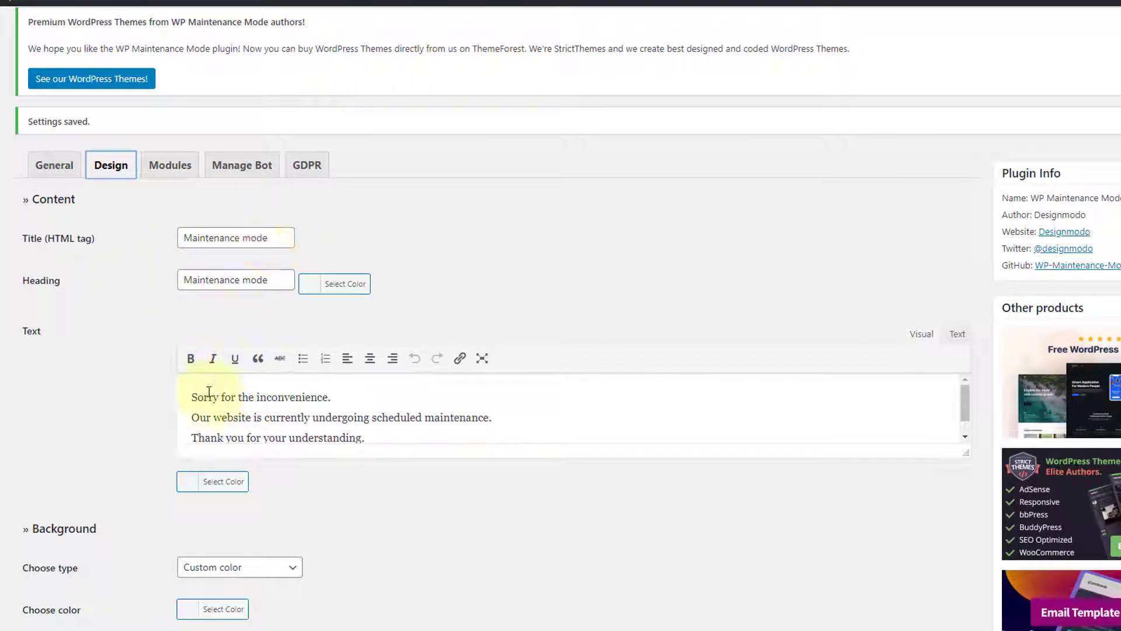
pyautogui.scroll(-1, 305, 389)
pyautogui.scroll(-2, 315, 403)
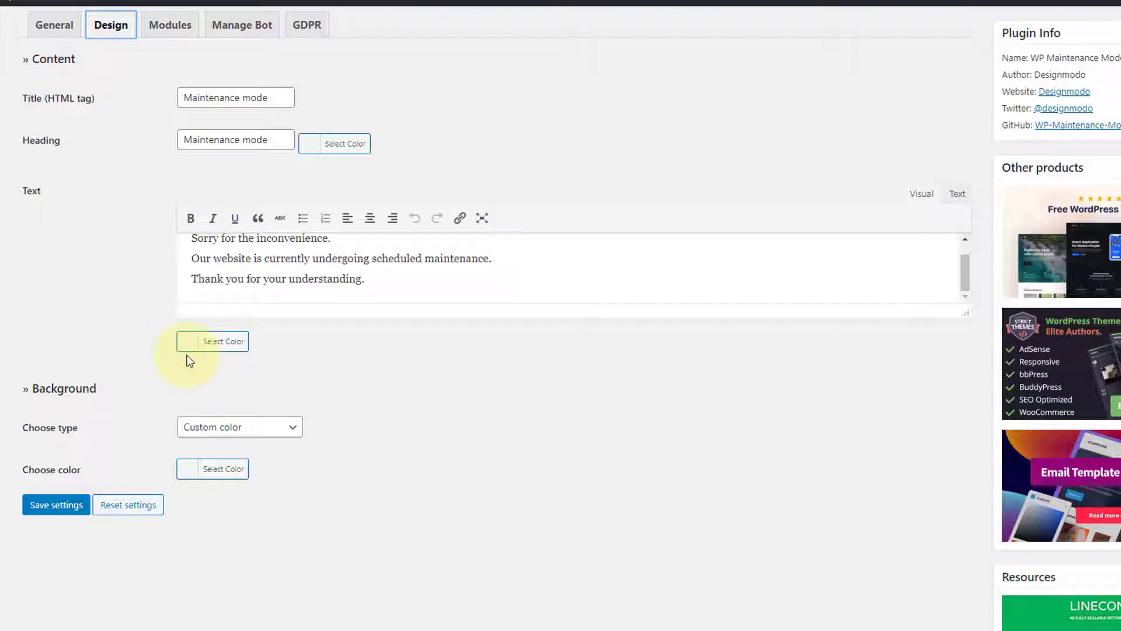
pyautogui.click(274, 428)
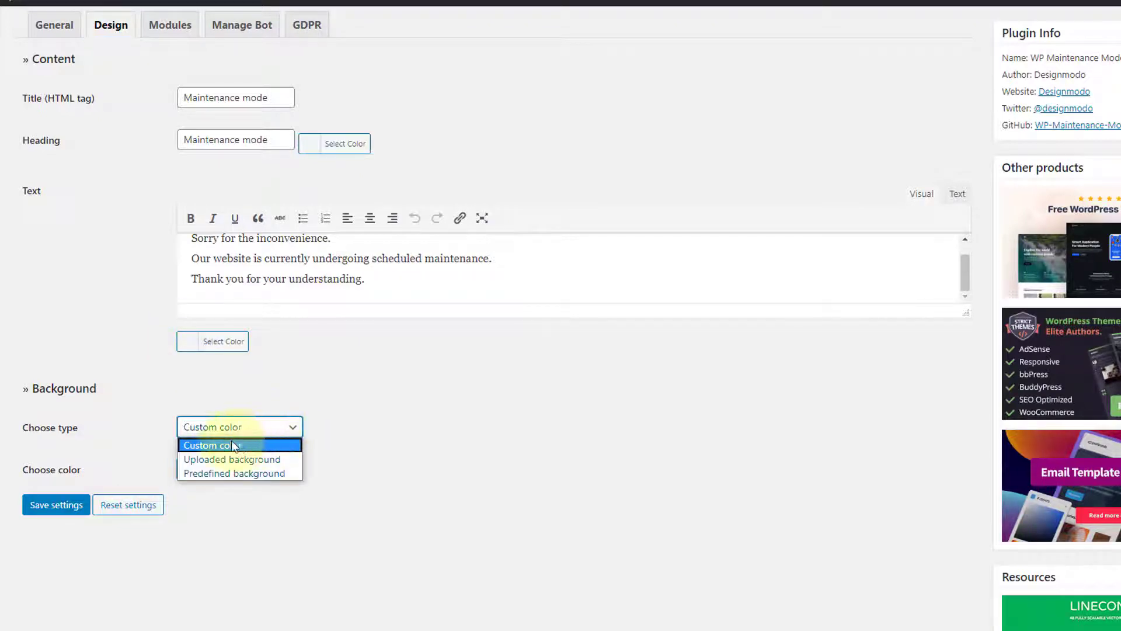
pyautogui.click(245, 473)
pyautogui.scroll(-2, 362, 403)
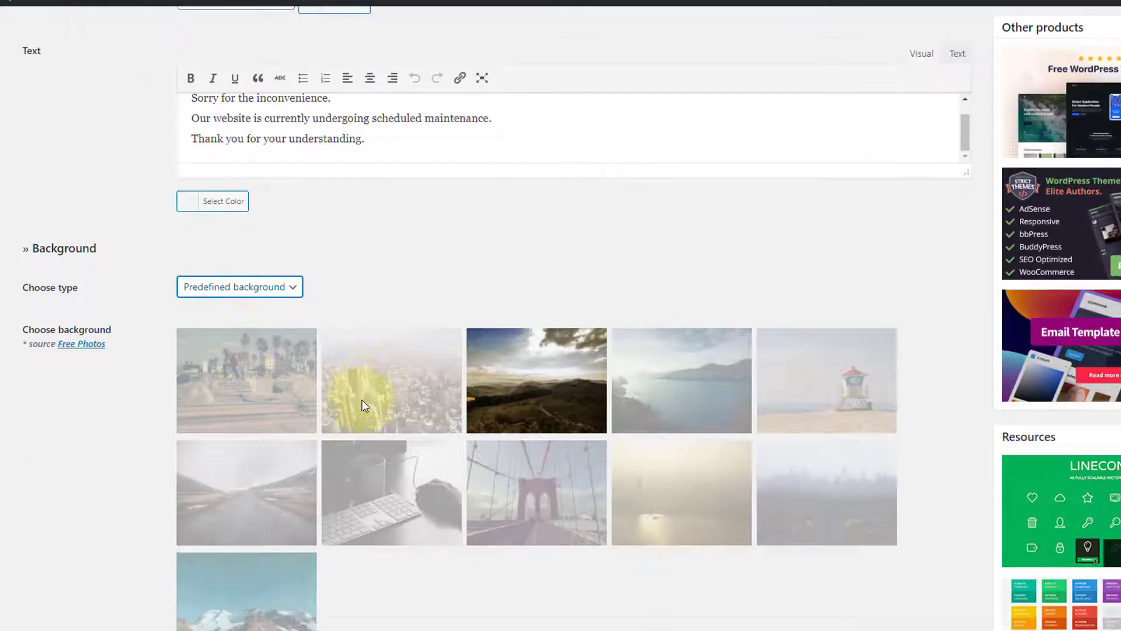
# Step: Choose the empty mountain road photo as the maintenance page's predefined background and save the settings
pyautogui.click(254, 500)
pyautogui.scroll(-1, 158, 494)
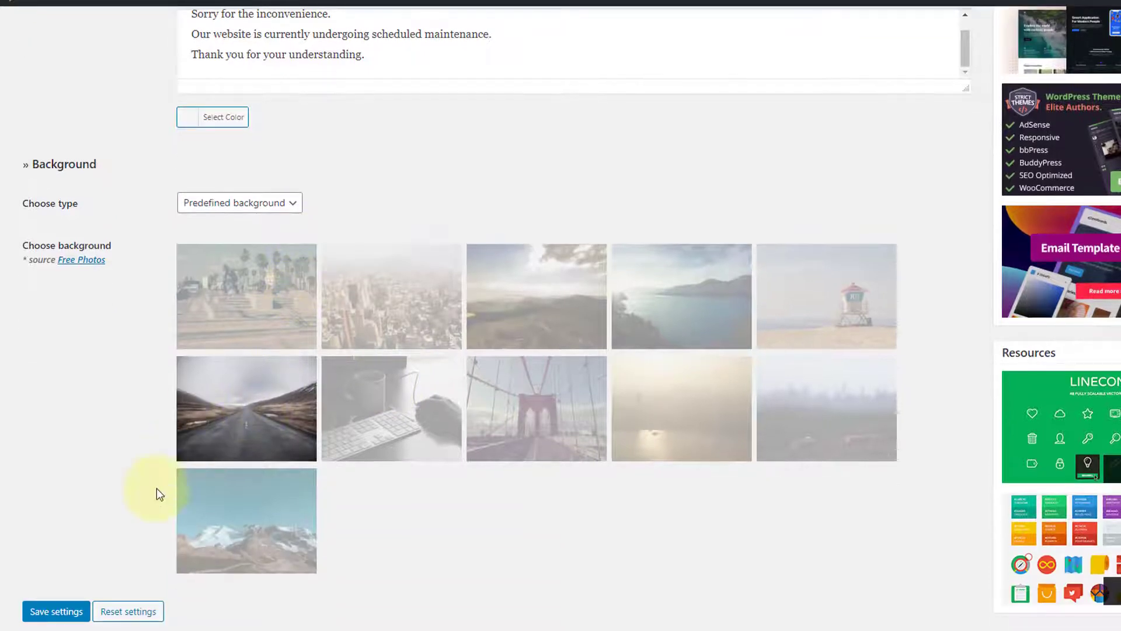
pyautogui.click(54, 611)
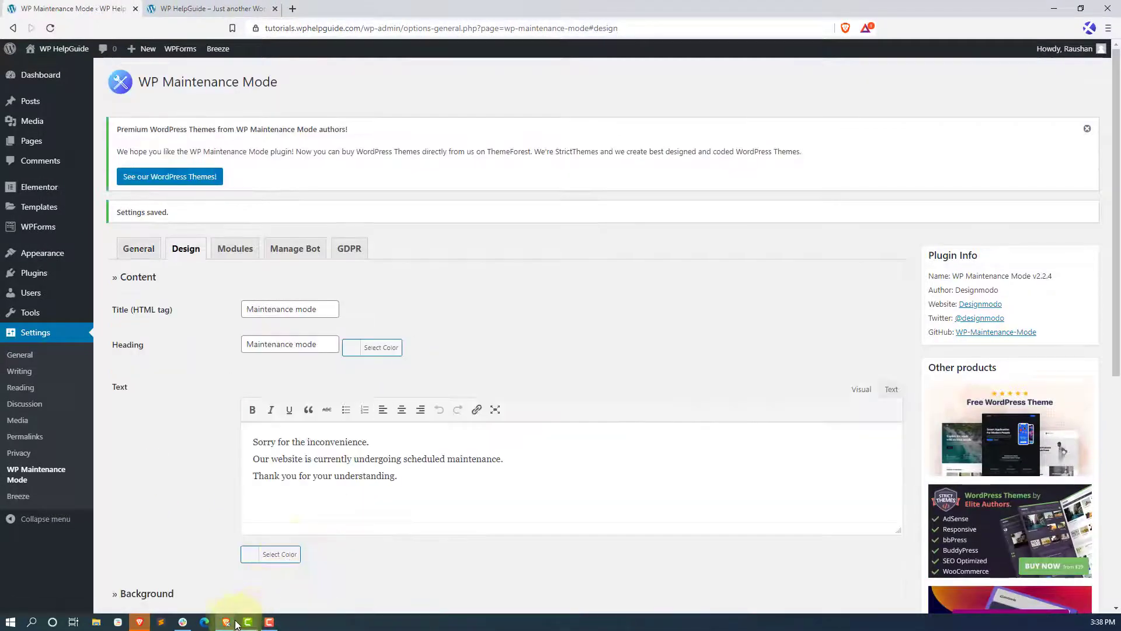
# Step: Reload the maintenance page in the private window to check its background, and return to the plugin settings
pyautogui.moveTo(237, 624)
pyautogui.click(280, 575)
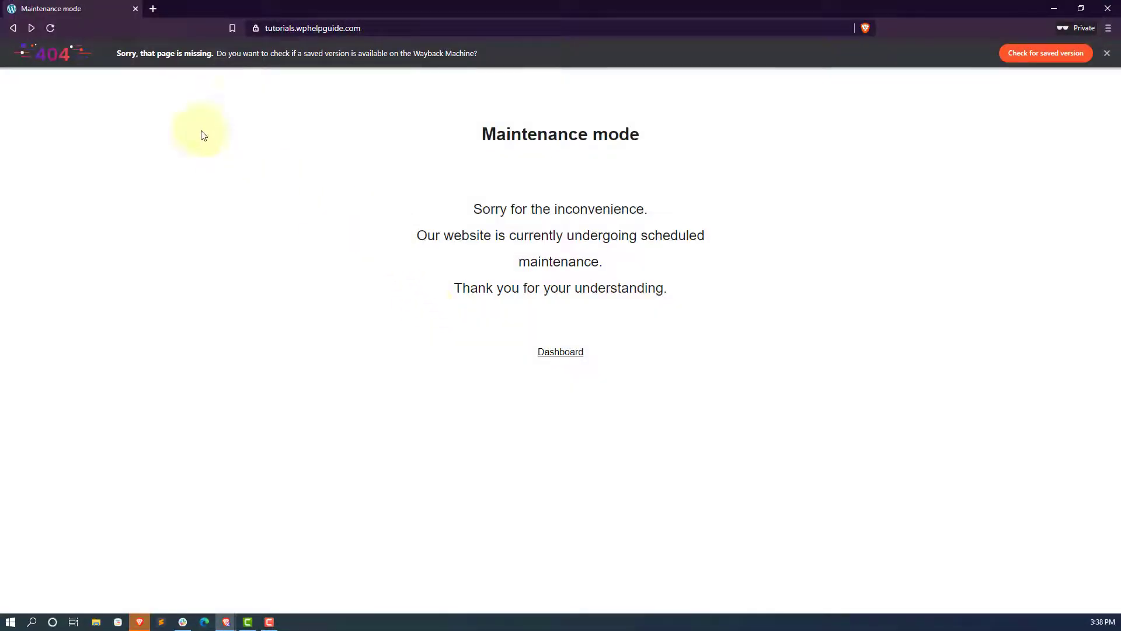
pyautogui.click(53, 27)
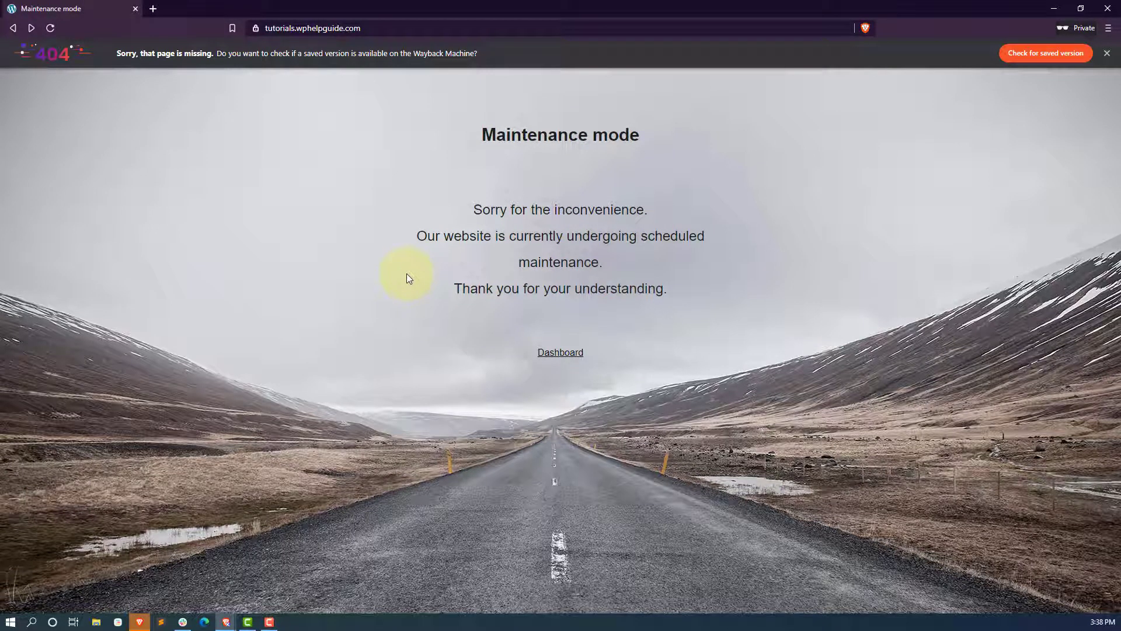
pyautogui.click(1046, 9)
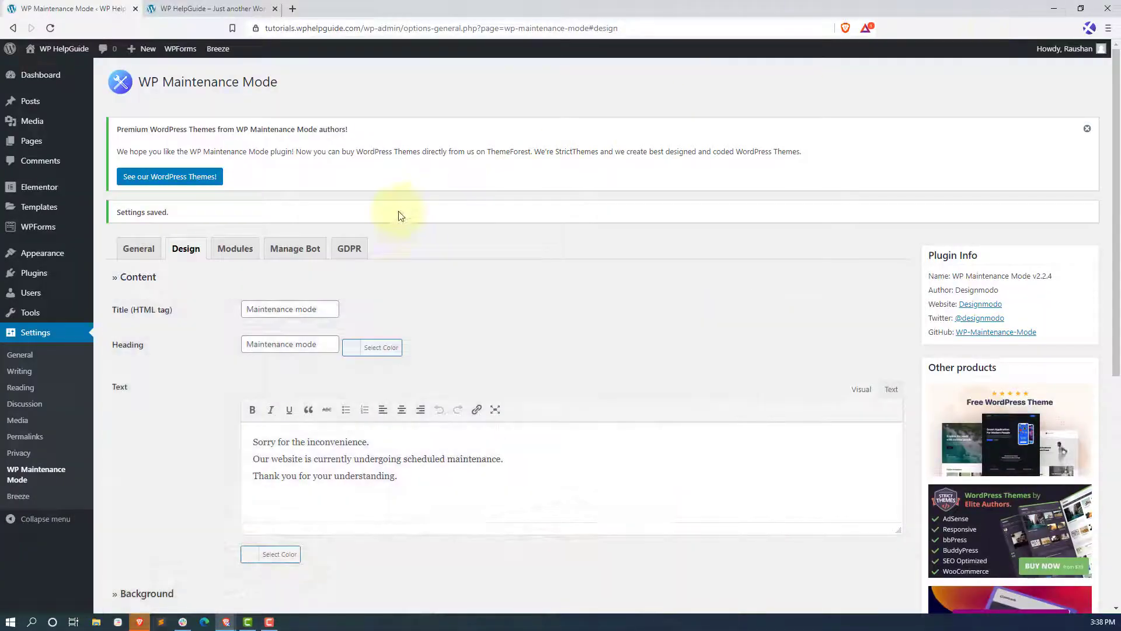
# Step: In the plugin's Modules settings, set Show countdown to Yes
pyautogui.click(240, 249)
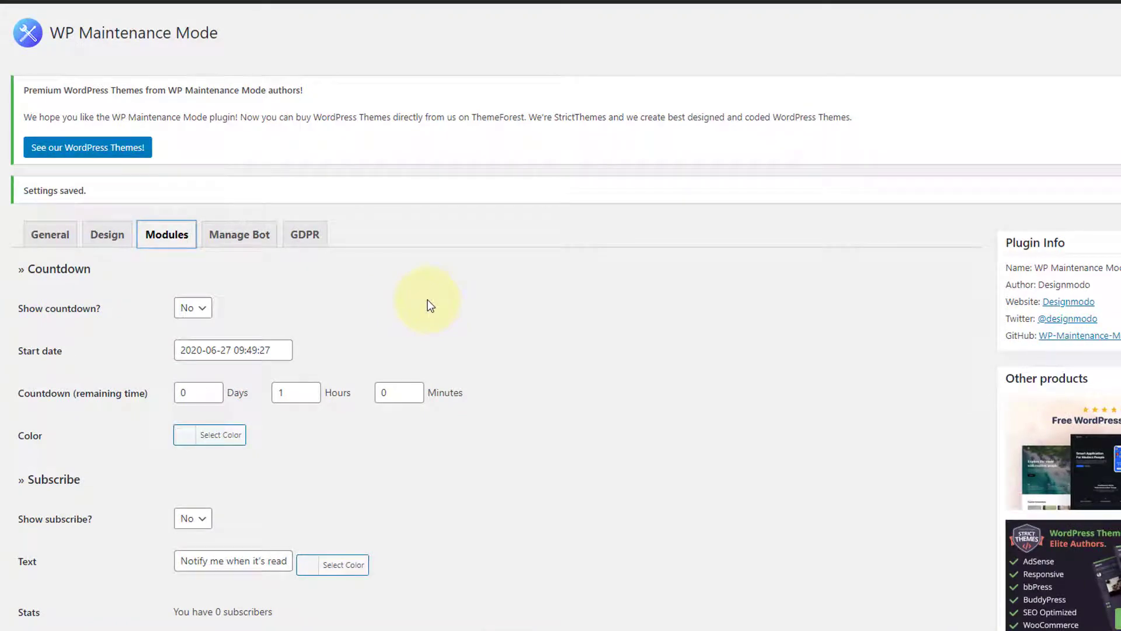
pyautogui.scroll(-2, 431, 305)
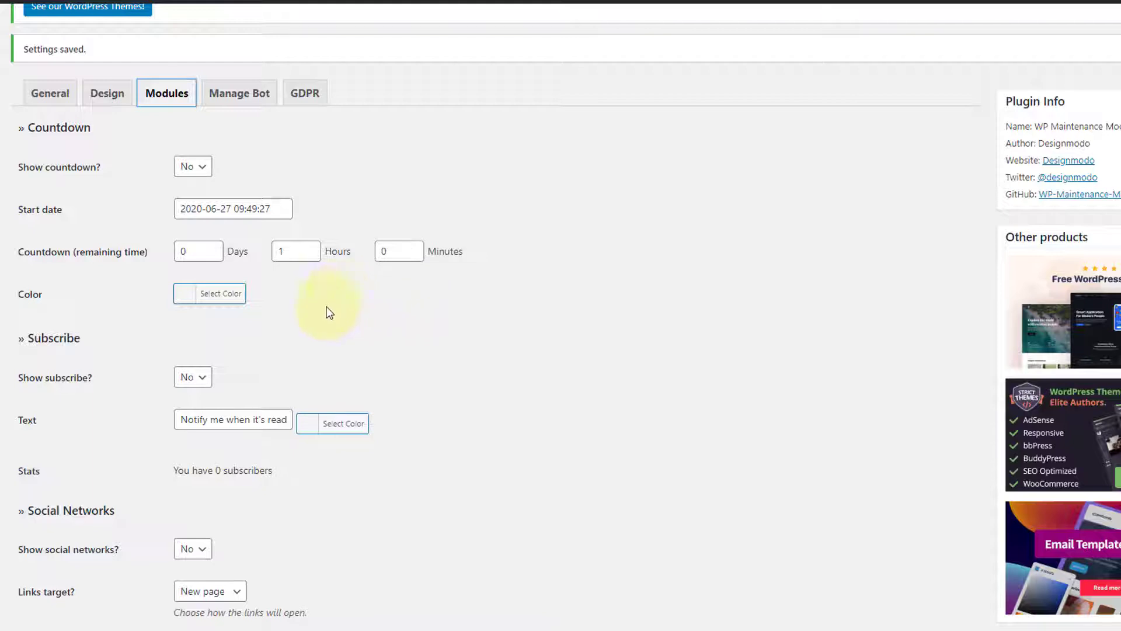
pyautogui.scroll(1, 170, 190)
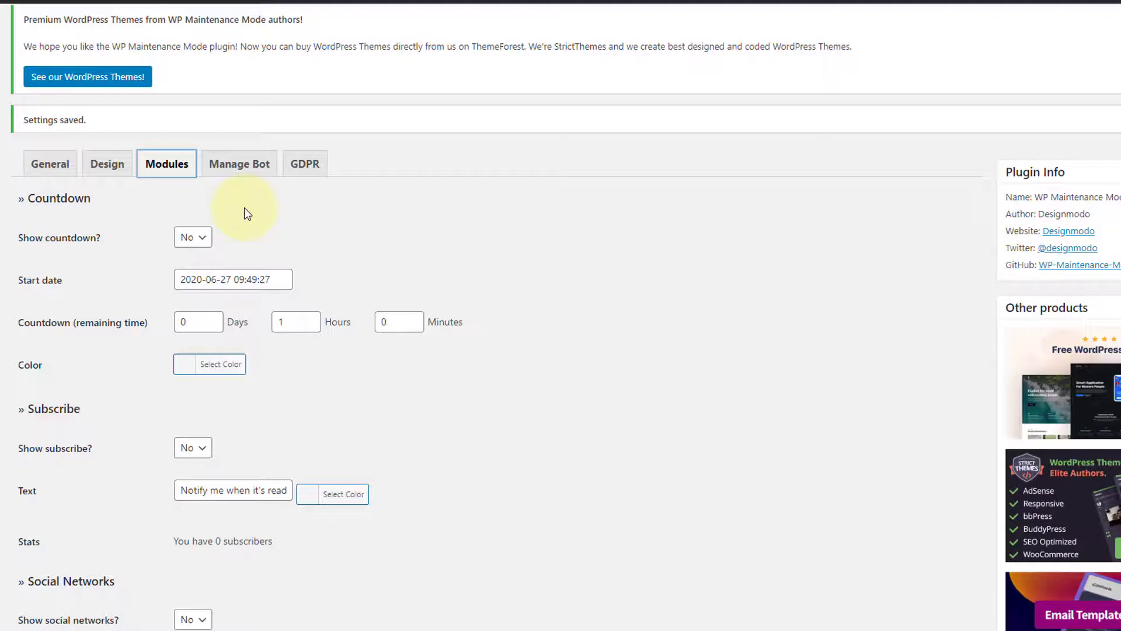
pyautogui.click(201, 237)
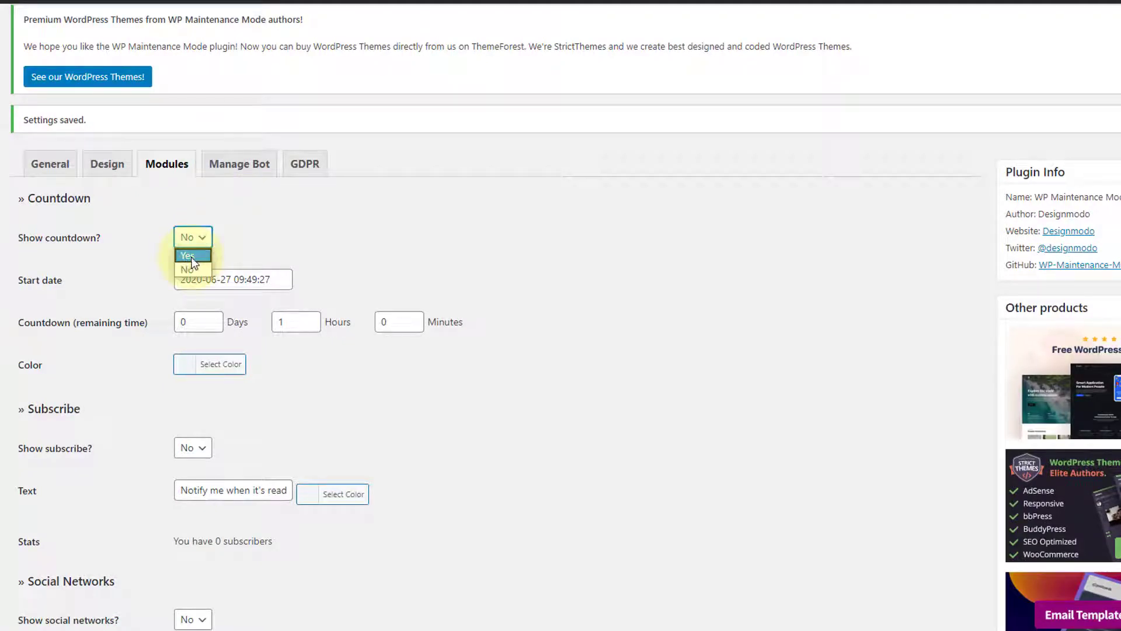
pyautogui.click(187, 257)
pyautogui.click(224, 277)
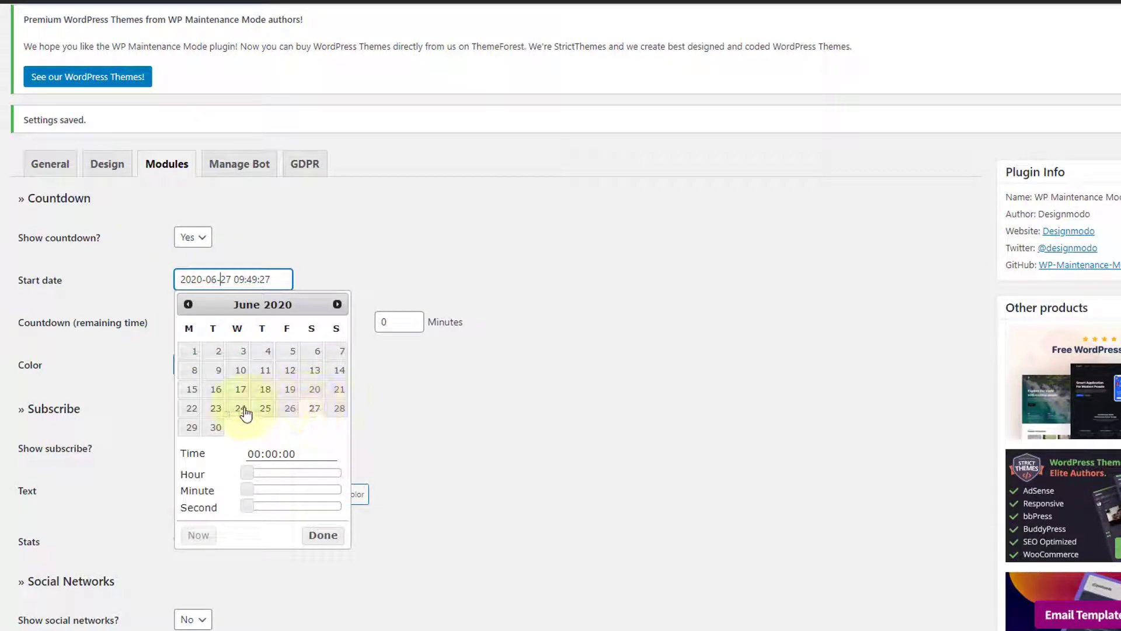
pyautogui.click(192, 429)
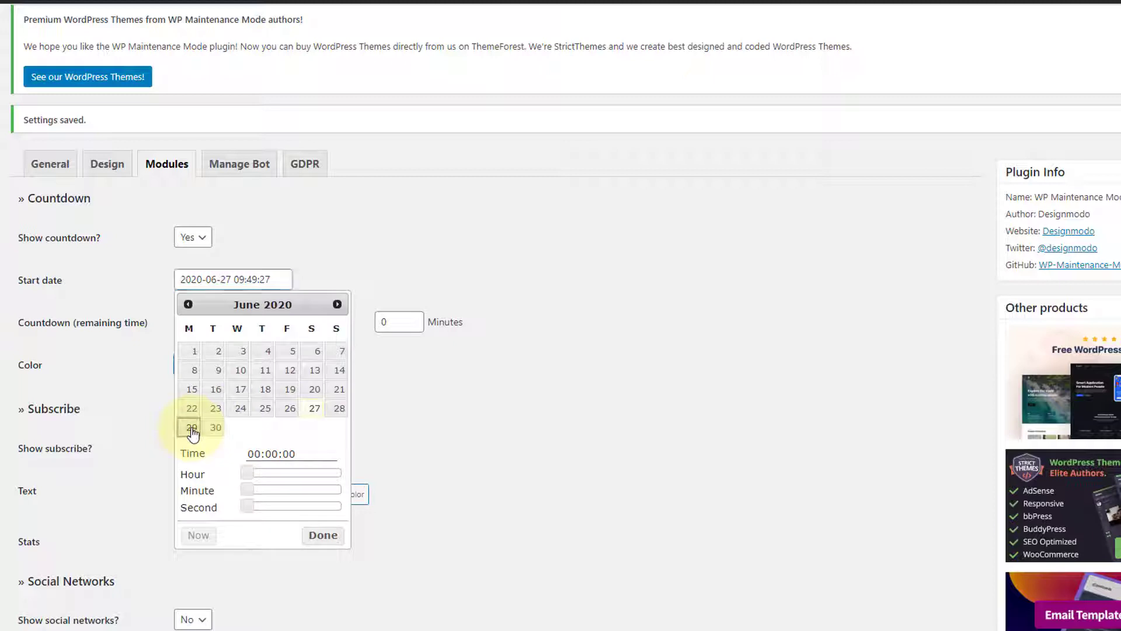
pyautogui.moveTo(247, 474); pyautogui.dragTo(255, 473)
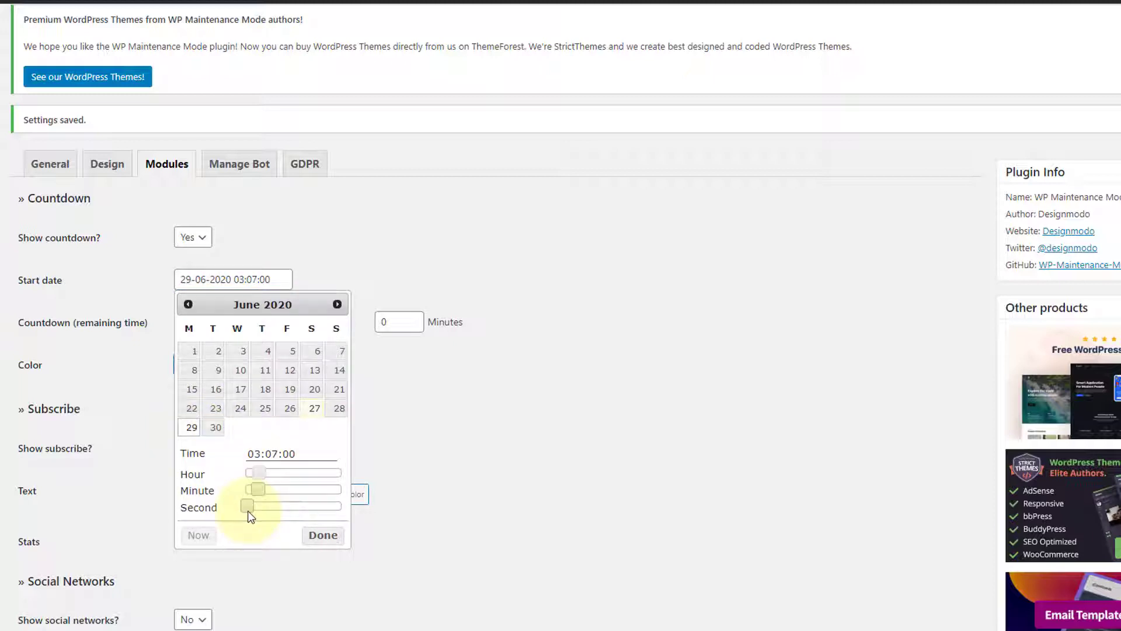
pyautogui.moveTo(248, 510); pyautogui.dragTo(267, 515)
pyautogui.click(322, 535)
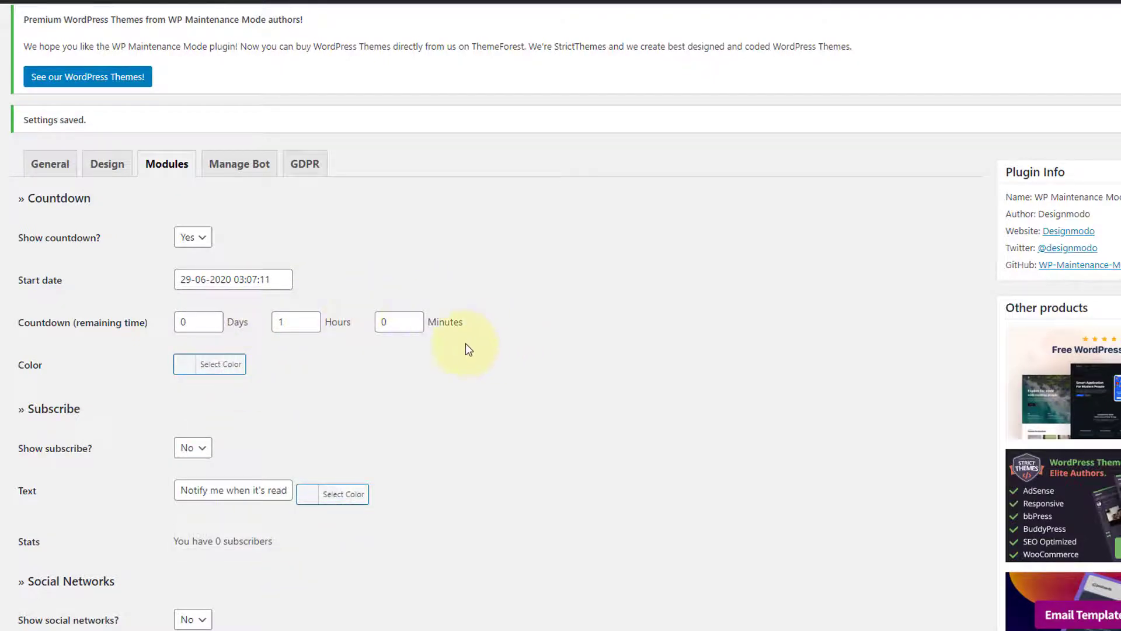
pyautogui.scroll(-1, 466, 348)
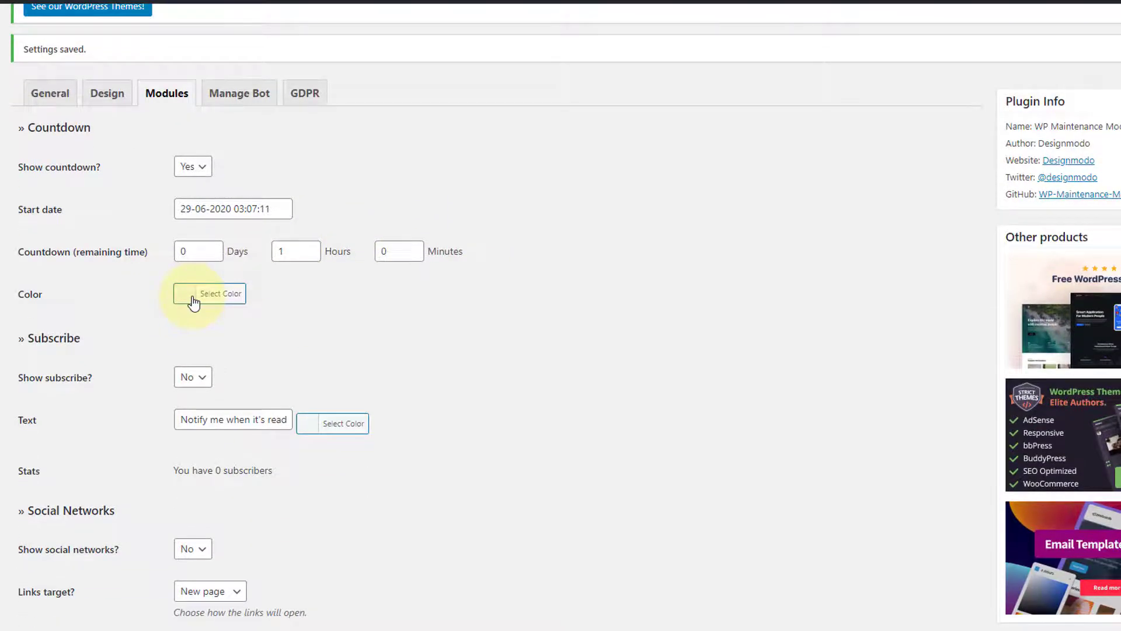
pyautogui.scroll(-10, 398, 362)
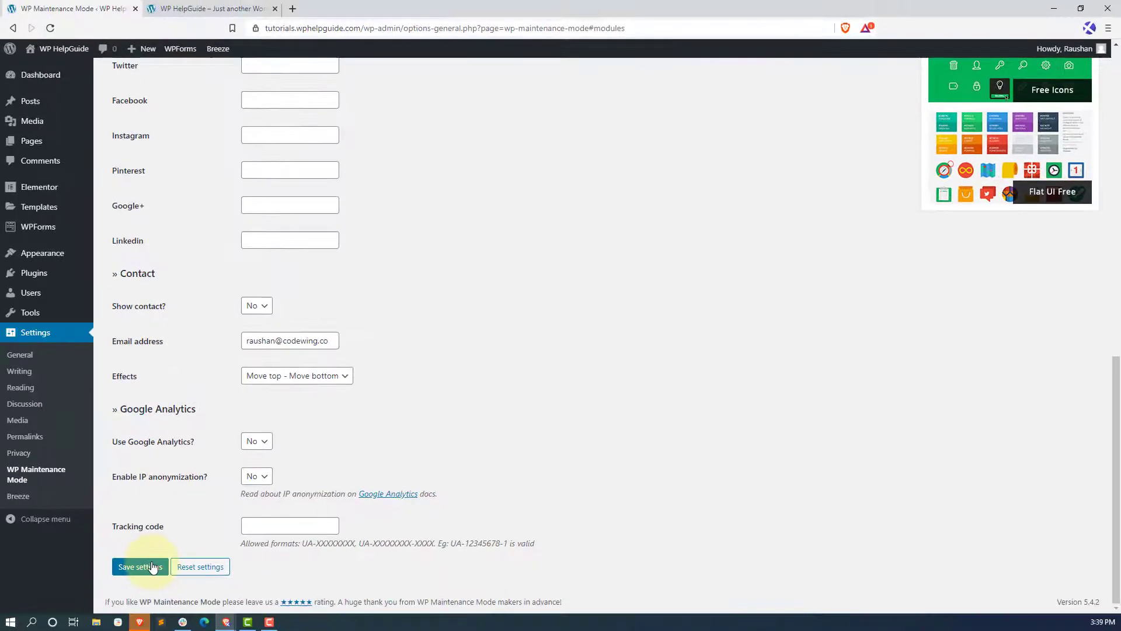
pyautogui.click(150, 567)
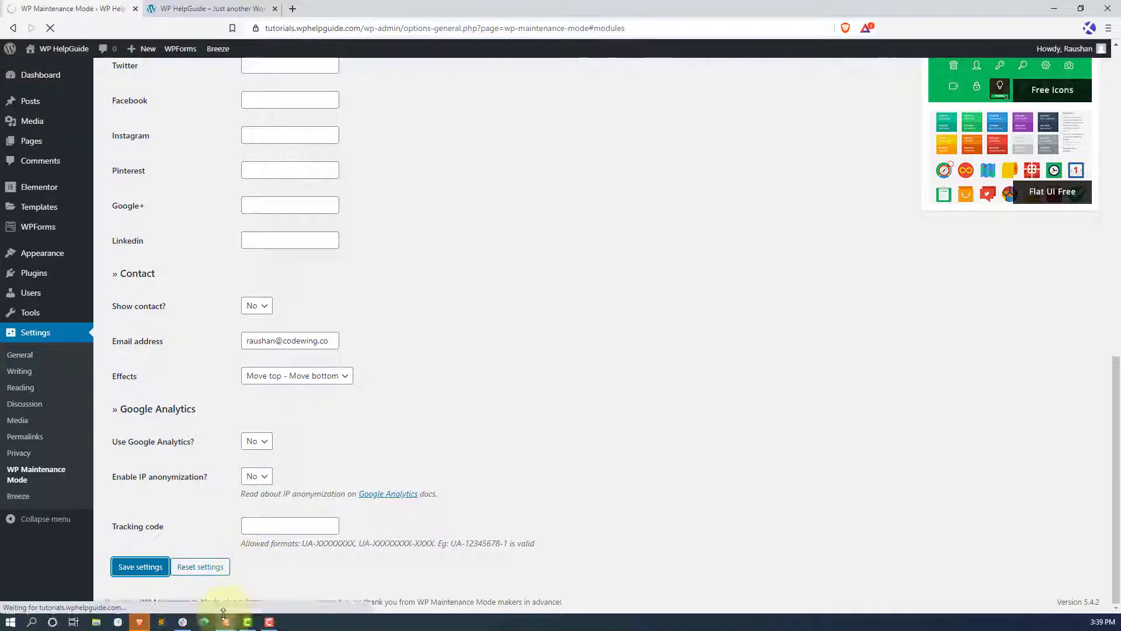
# Step: Reload the maintenance page in the private window to check the countdown
pyautogui.moveTo(230, 626)
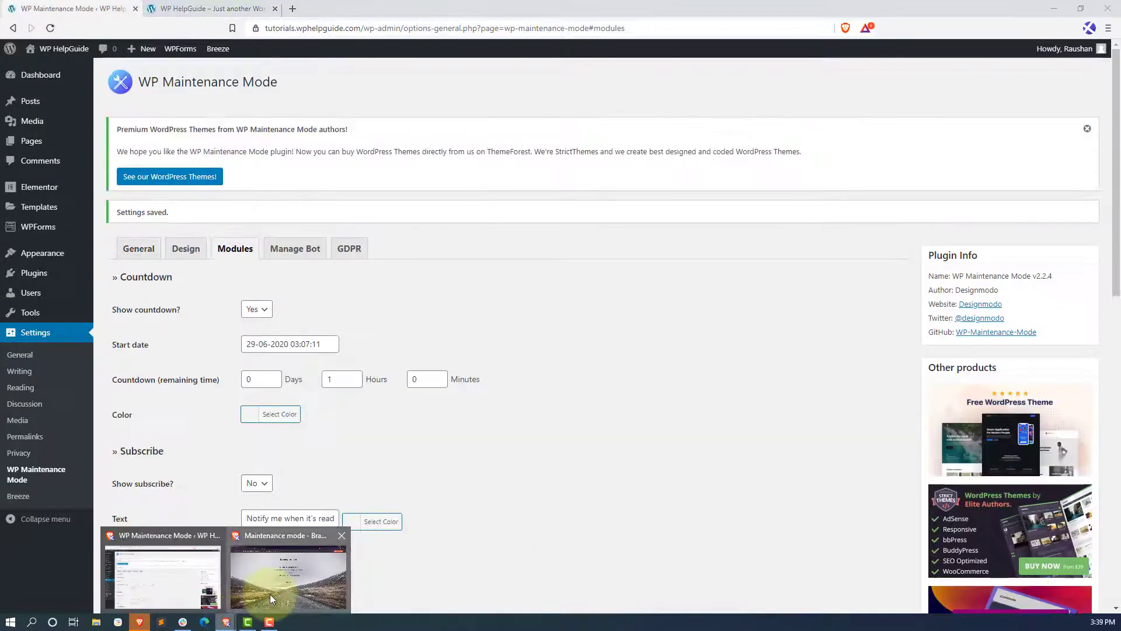
pyautogui.click(270, 594)
pyautogui.click(51, 28)
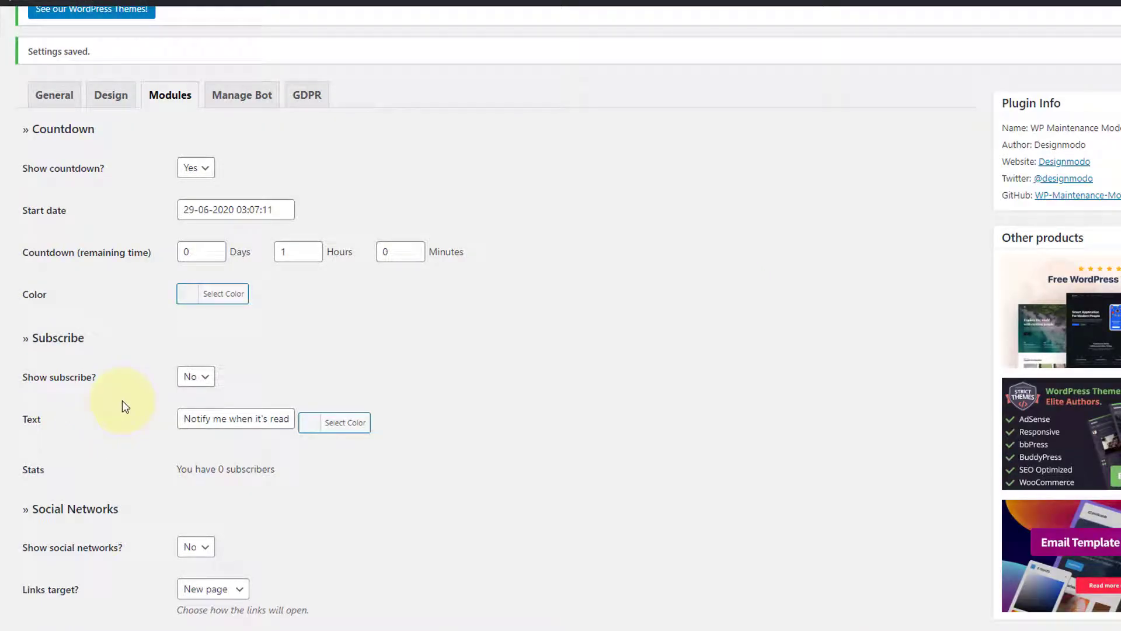
# Step: In the Modules settings, set Show subscribe to Yes and review the subscription text
pyautogui.click(195, 378)
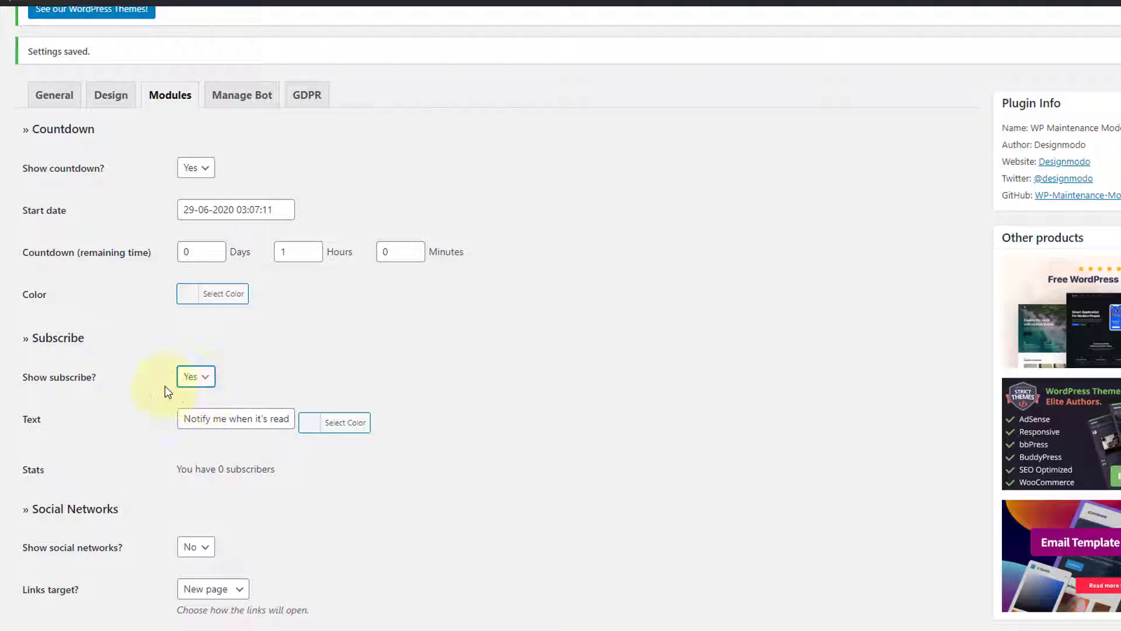
pyautogui.scroll(-1, 191, 418)
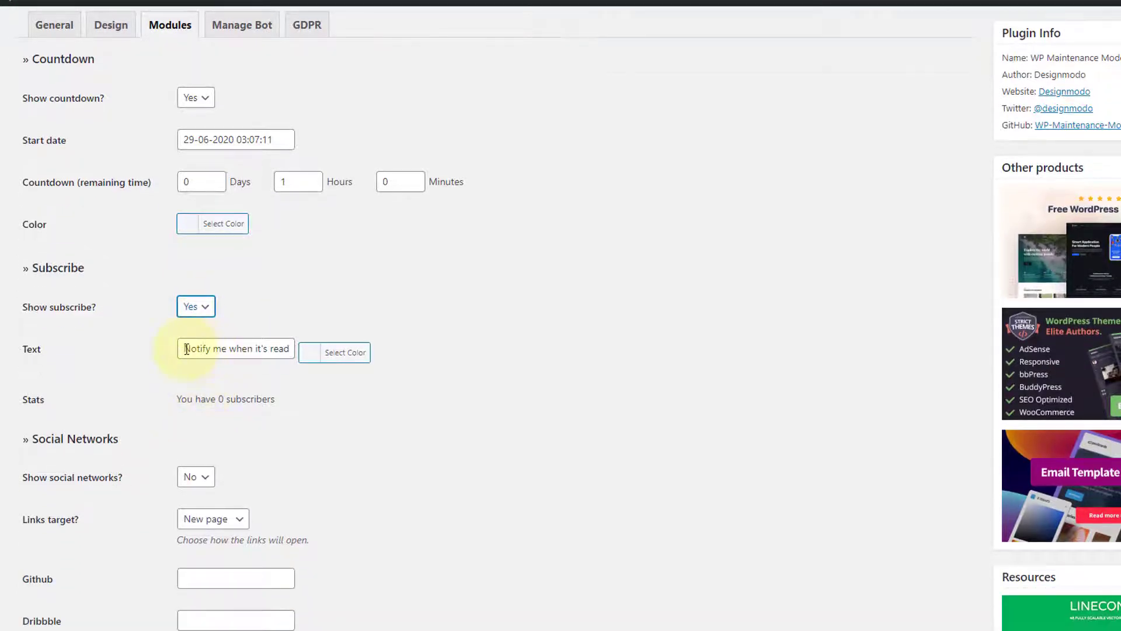
pyautogui.moveTo(186, 349); pyautogui.dragTo(308, 365)
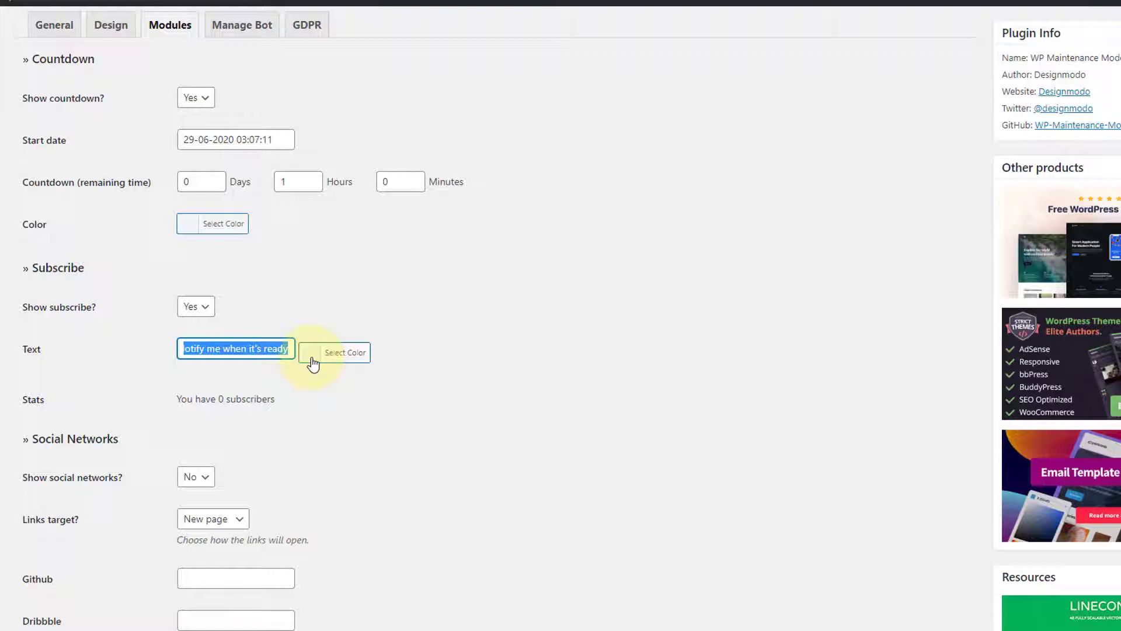
pyautogui.scroll(-2, 291, 408)
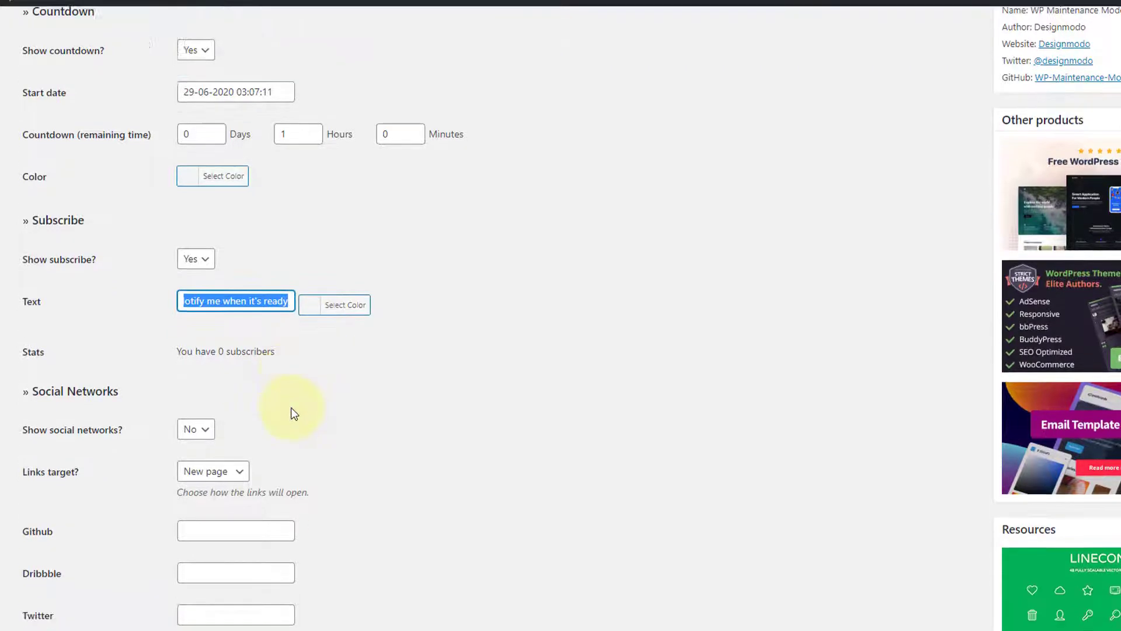
# Step: Set Show social networks to Yes for the maintenance page
pyautogui.scroll(-1, 312, 323)
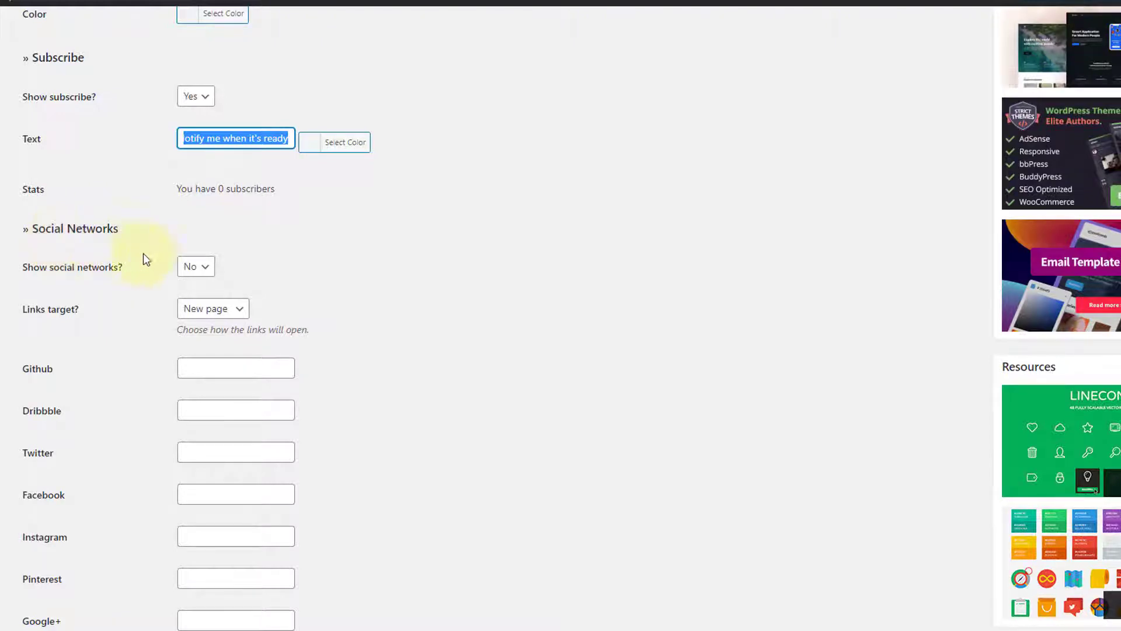
pyautogui.click(199, 271)
pyautogui.click(196, 285)
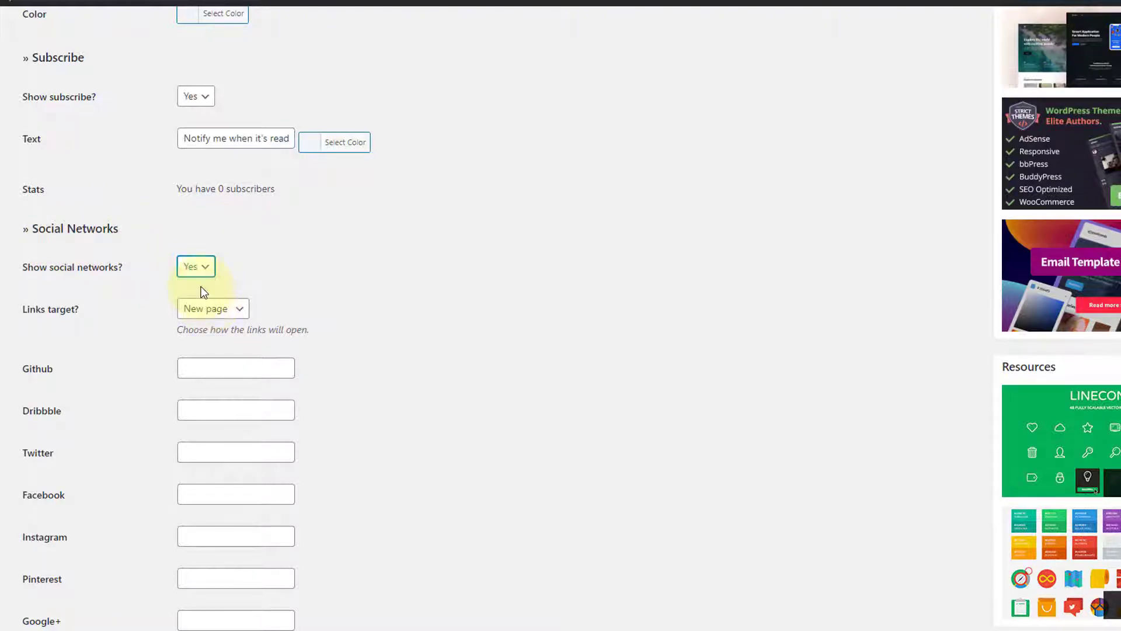
# Step: Enter # as the link for Github, Dribbble, Twitter, Facebook, Instagram, Pinterest, Google+ and Linkedin
pyautogui.click(203, 368)
pyautogui.write('#')
pyautogui.click(200, 418)
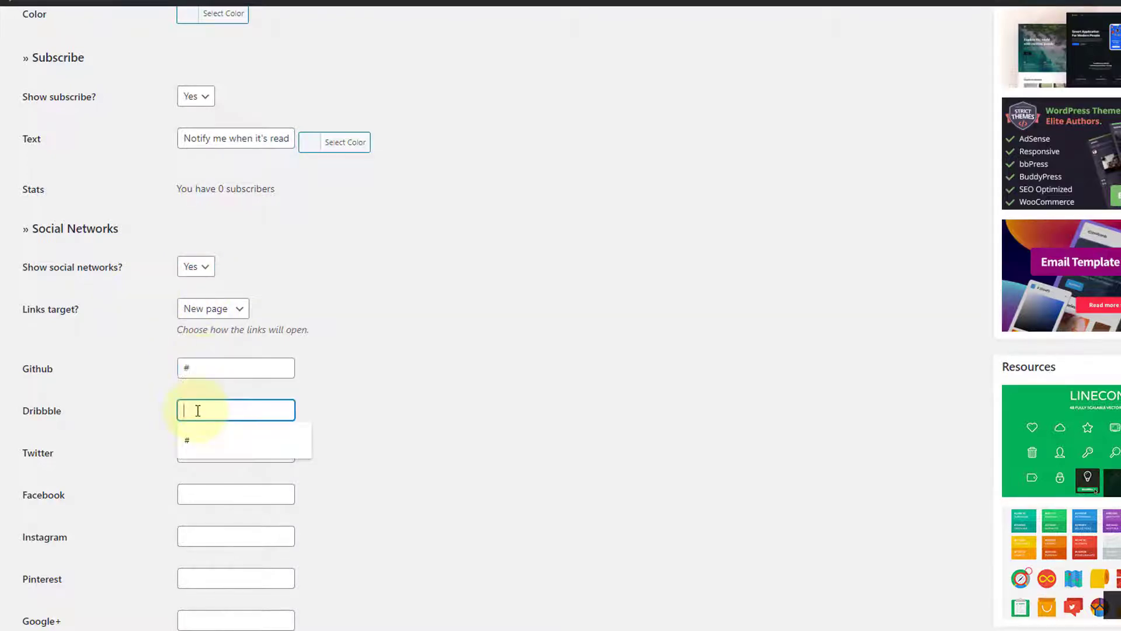
pyautogui.write('#')
pyautogui.click(200, 452)
pyautogui.write('#')
pyautogui.click(199, 495)
pyautogui.write('#')
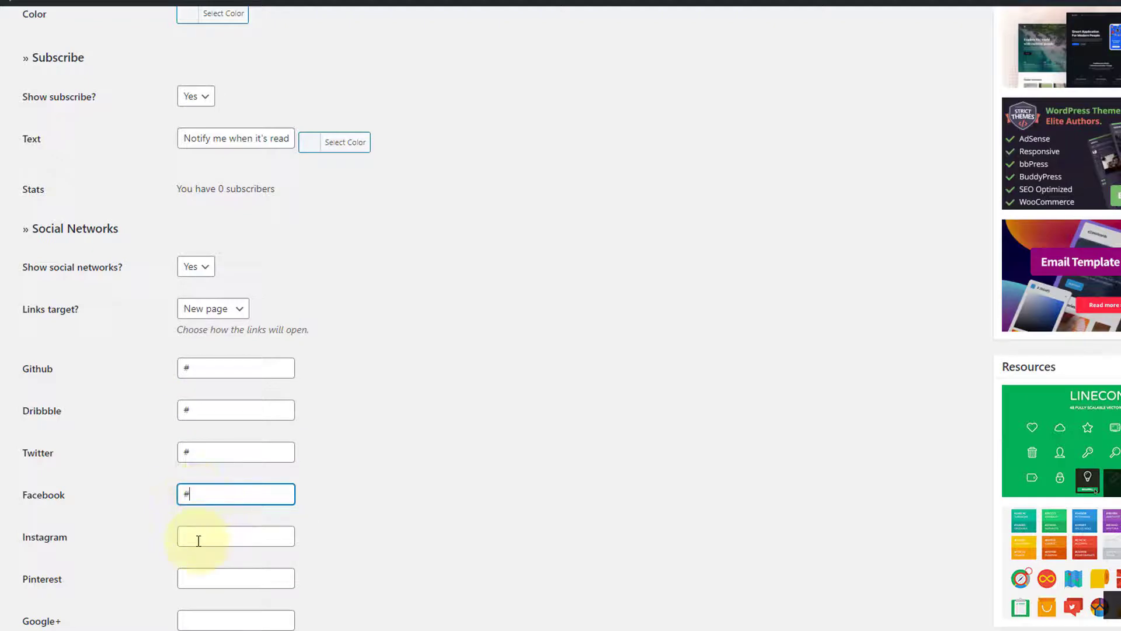
pyautogui.click(200, 537)
pyautogui.write('#')
pyautogui.scroll(-3, 230, 376)
pyautogui.click(230, 374)
pyautogui.write('#')
pyautogui.click(208, 413)
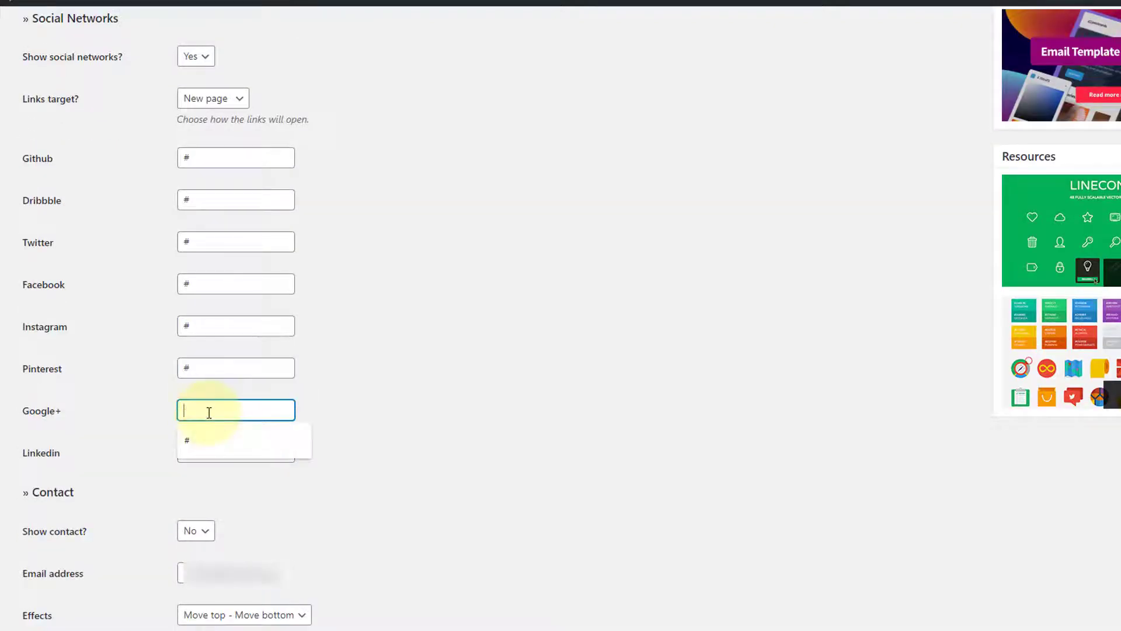
pyautogui.write('#')
pyautogui.click(208, 451)
pyautogui.write('#')
# Step: Set Show contact to Yes for the maintenance page and save the settings
pyautogui.scroll(-4, 416, 442)
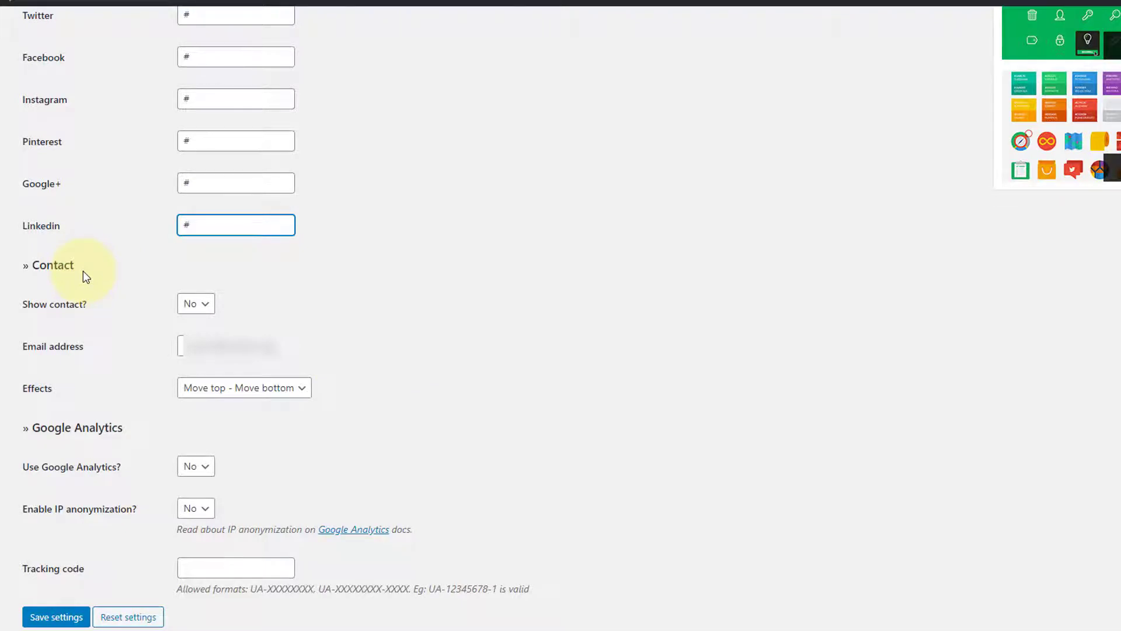
pyautogui.click(196, 304)
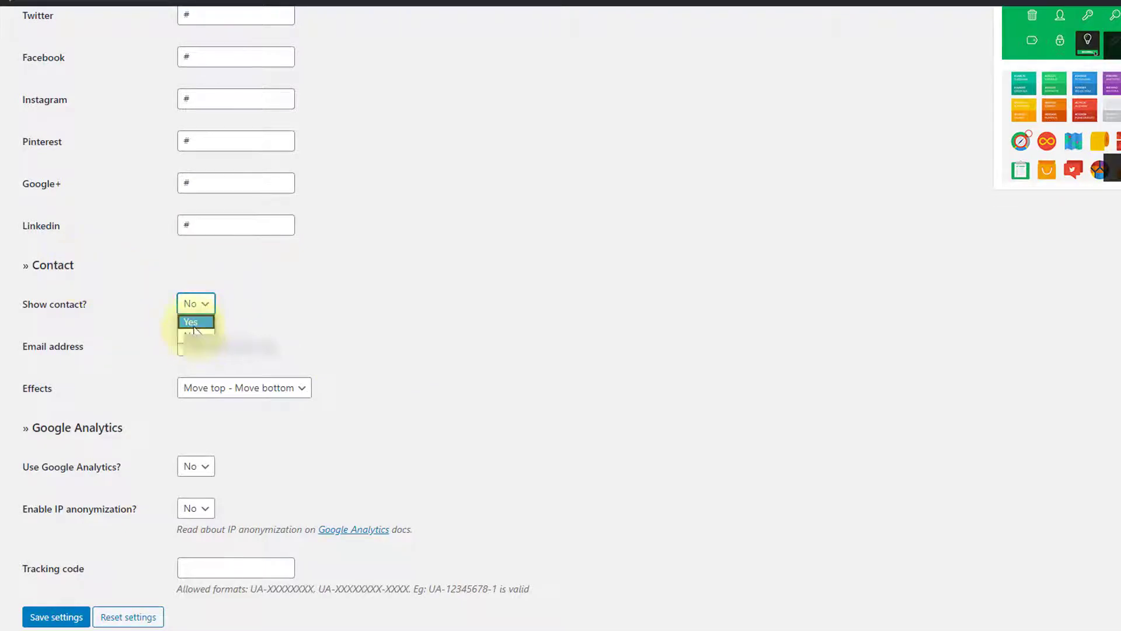
pyautogui.click(194, 324)
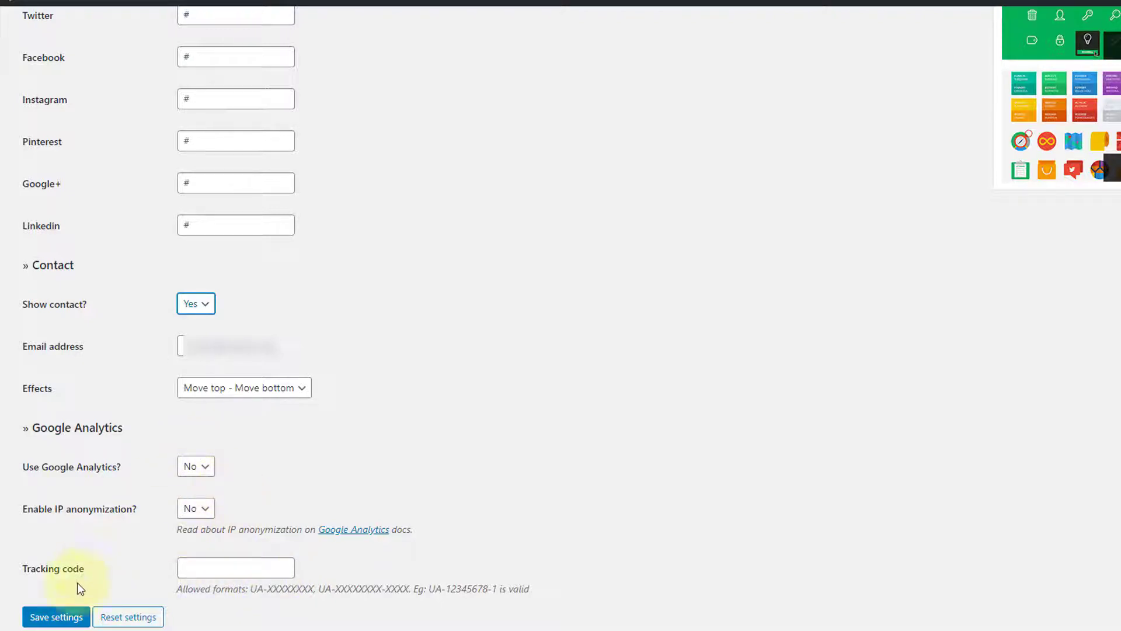
pyautogui.click(58, 618)
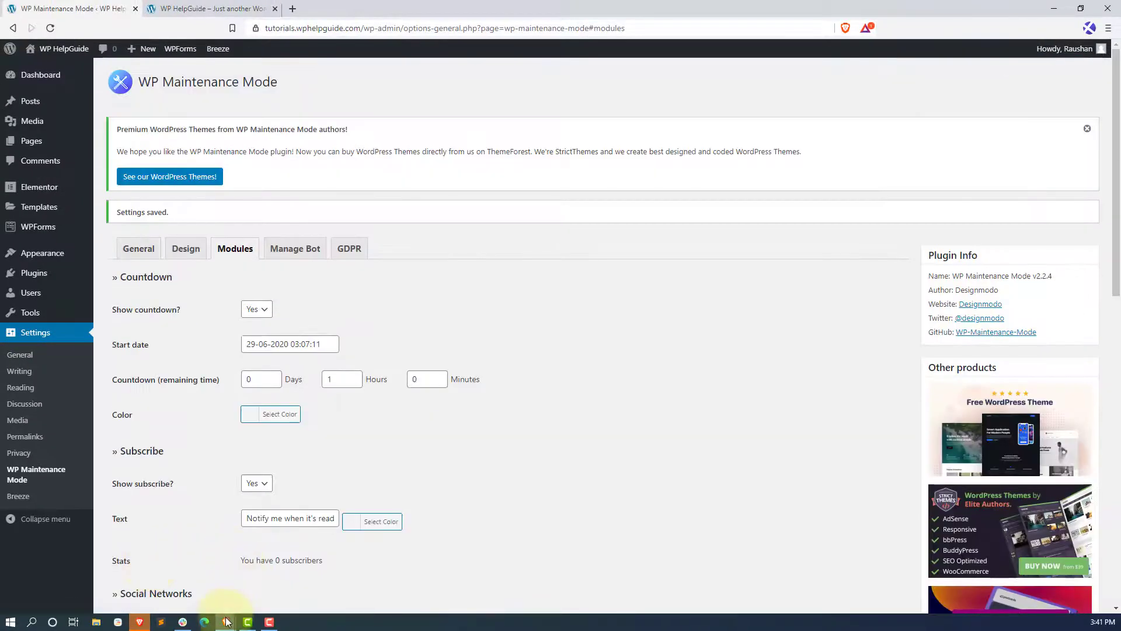
# Step: Reload the maintenance page in the private window, examine its subscribe, social and contact elements, and return to the plugin settings
pyautogui.click(226, 622)
pyautogui.click(280, 585)
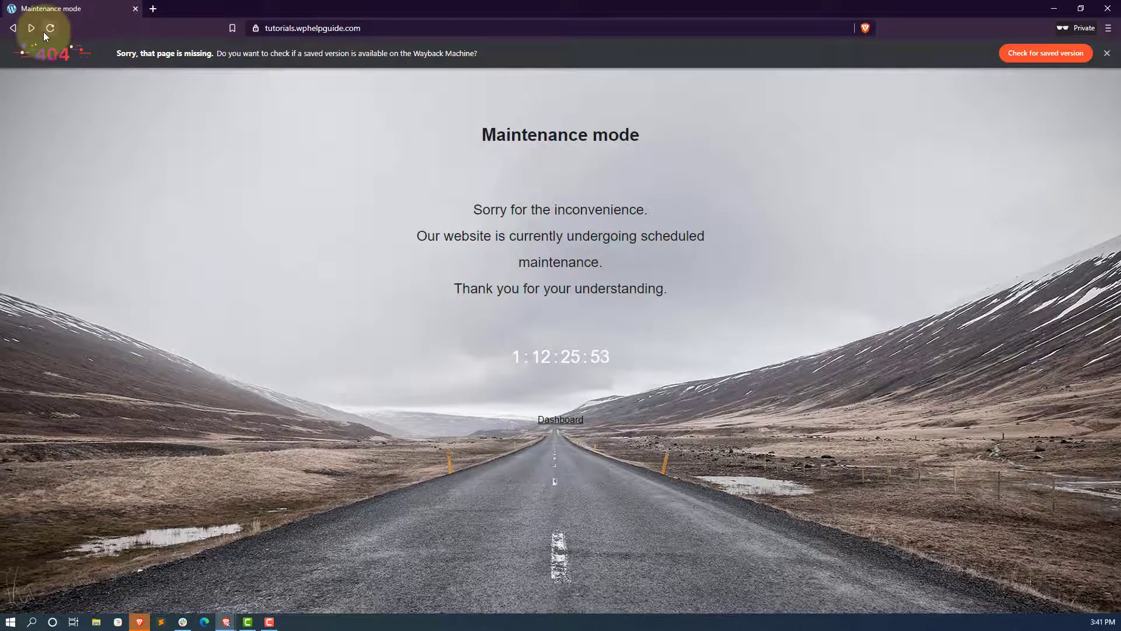
pyautogui.click(44, 30)
pyautogui.scroll(-1, 445, 310)
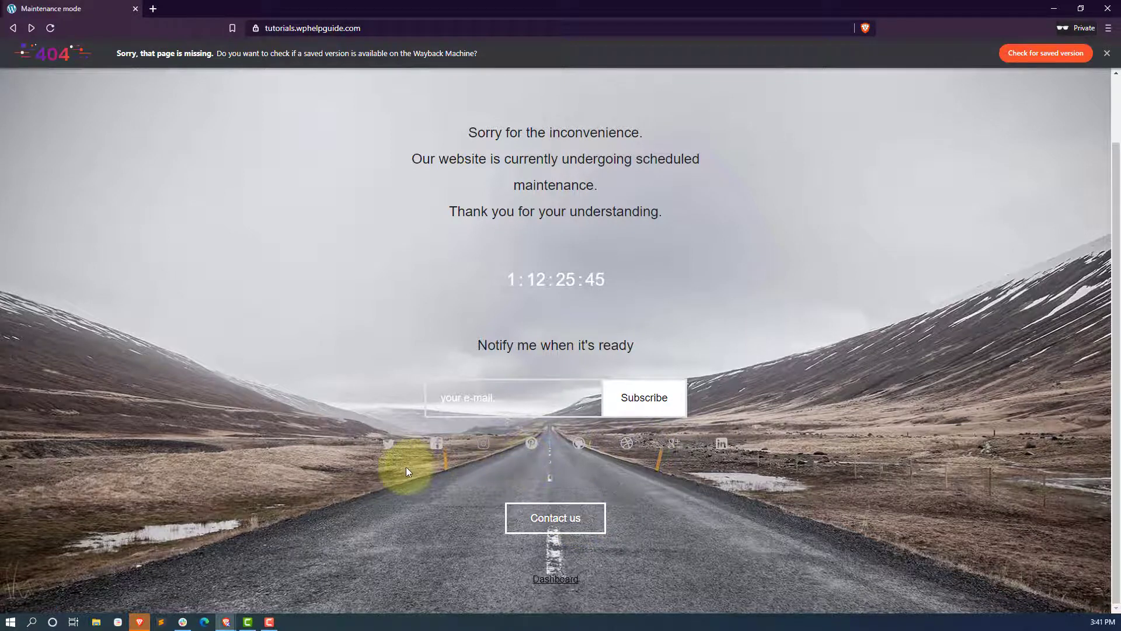
pyautogui.scroll(1, 405, 469)
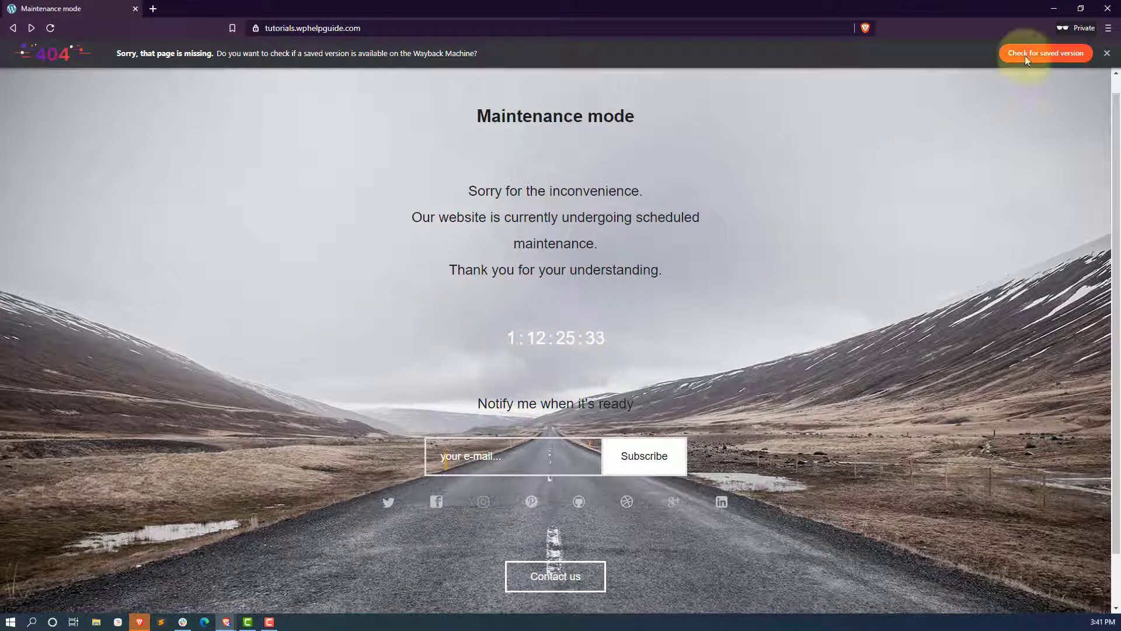
pyautogui.click(1054, 8)
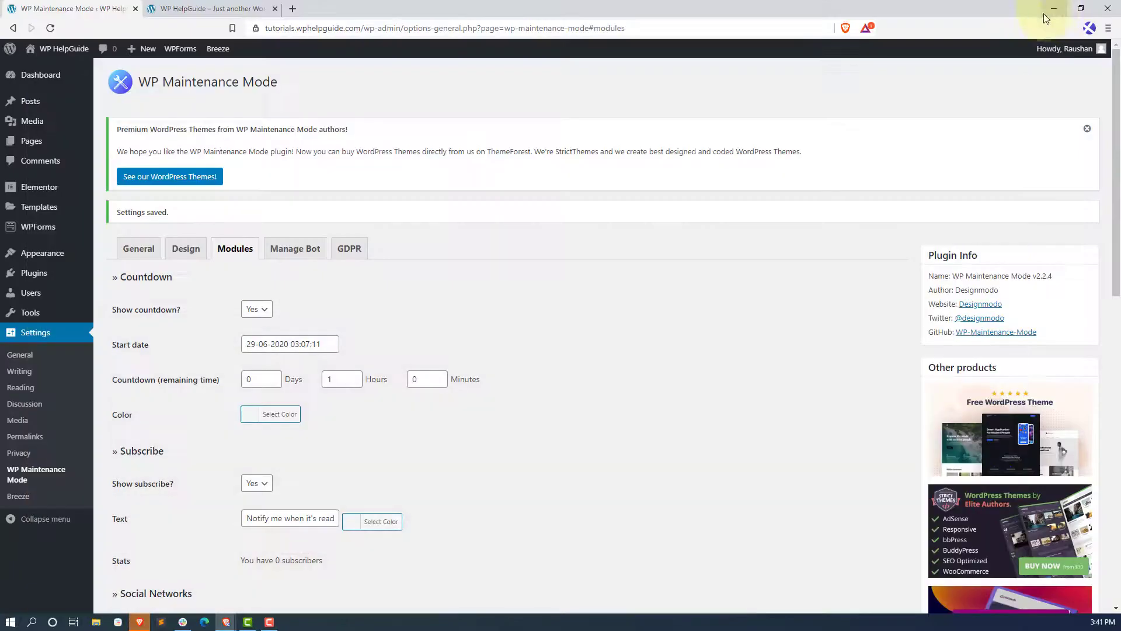
# Step: Set the Manage Bot status to Activated, keeping the default bot name and messages, and save the settings
pyautogui.click(296, 252)
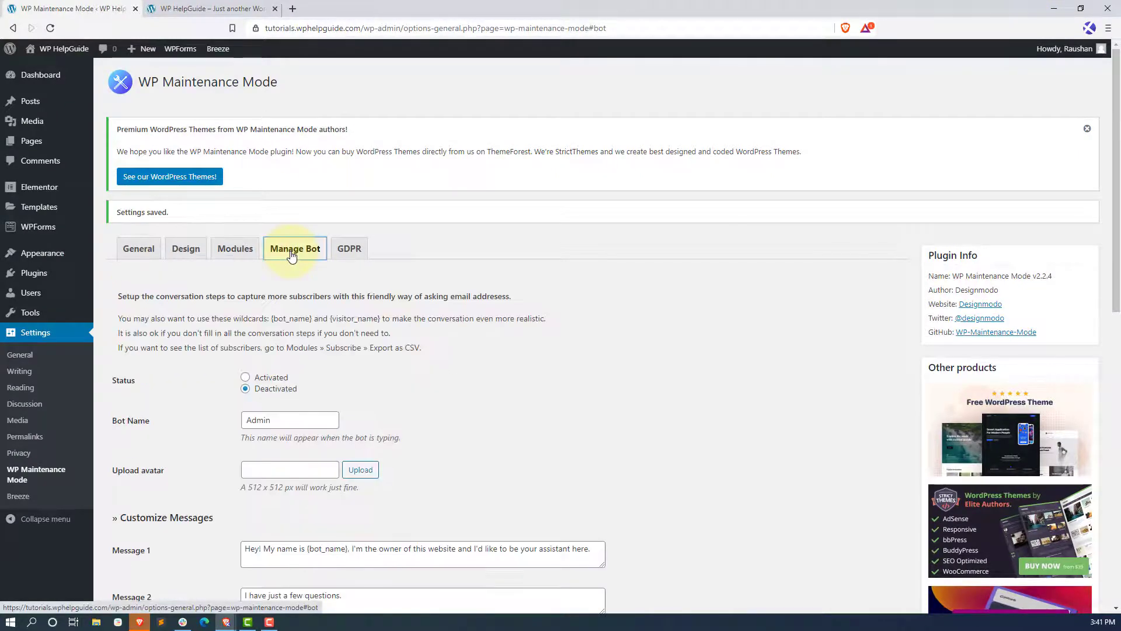
pyautogui.scroll(-2, 470, 354)
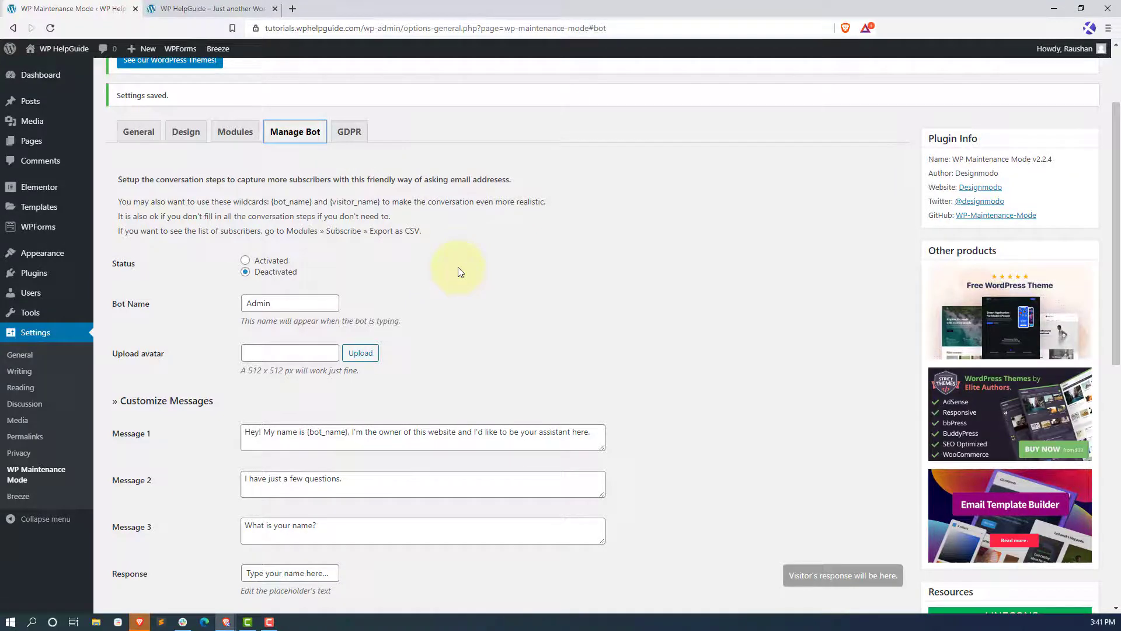
pyautogui.click(244, 261)
pyautogui.scroll(-6, 334, 270)
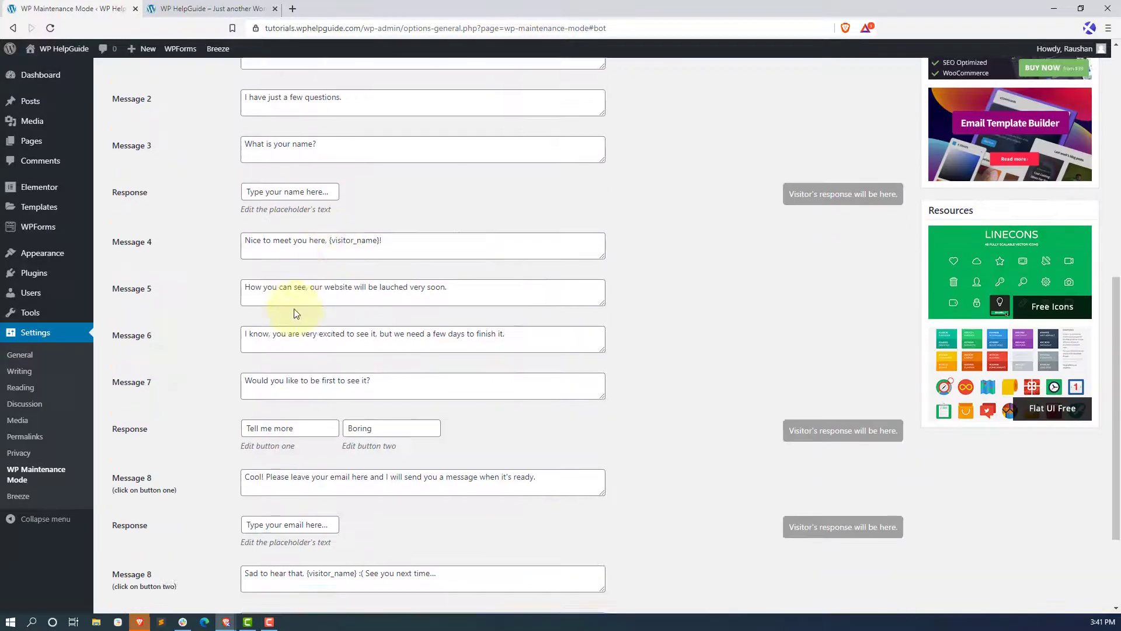
pyautogui.scroll(-3, 294, 313)
pyautogui.click(133, 566)
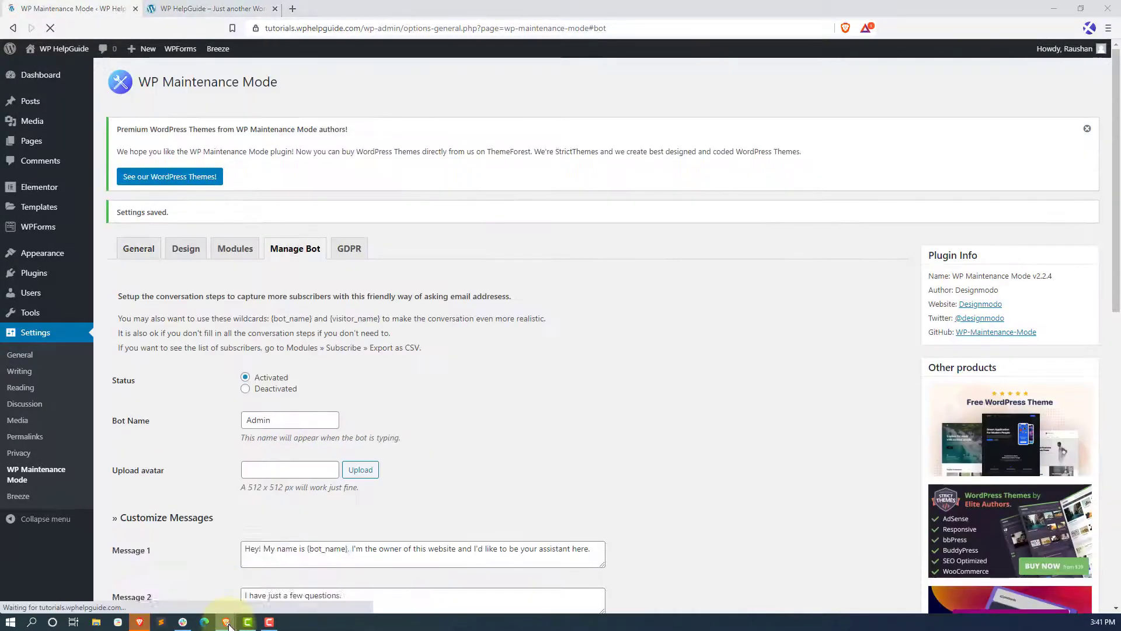
# Step: Test the chat bot on the maintenance page in the private window by sending a visitor name and answering Tell me more
pyautogui.moveTo(226, 621)
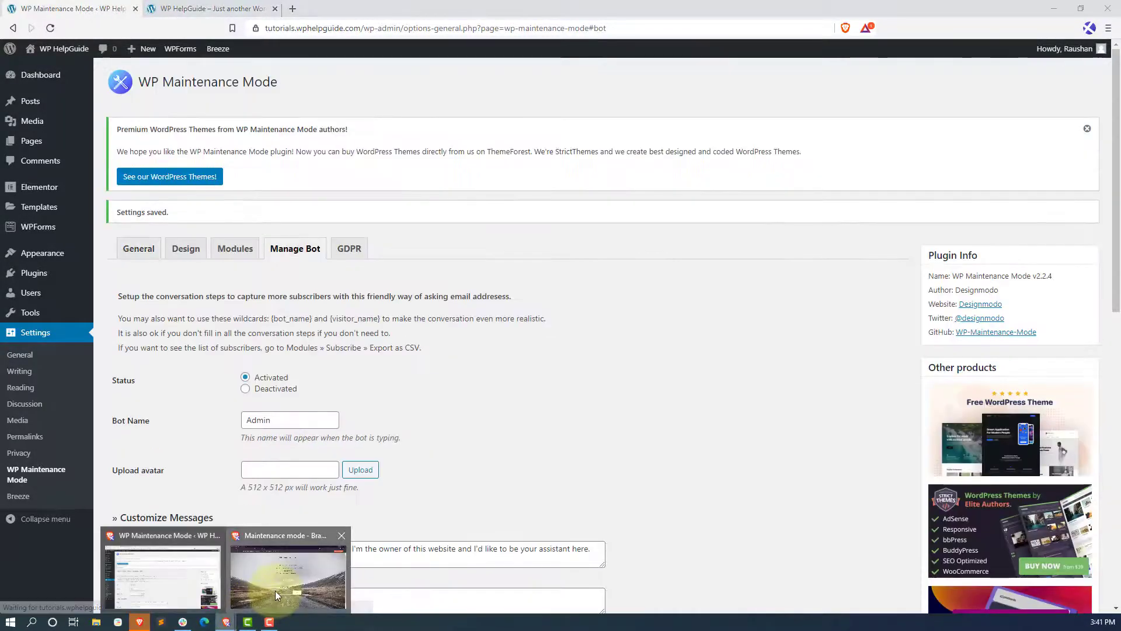
pyautogui.click(275, 591)
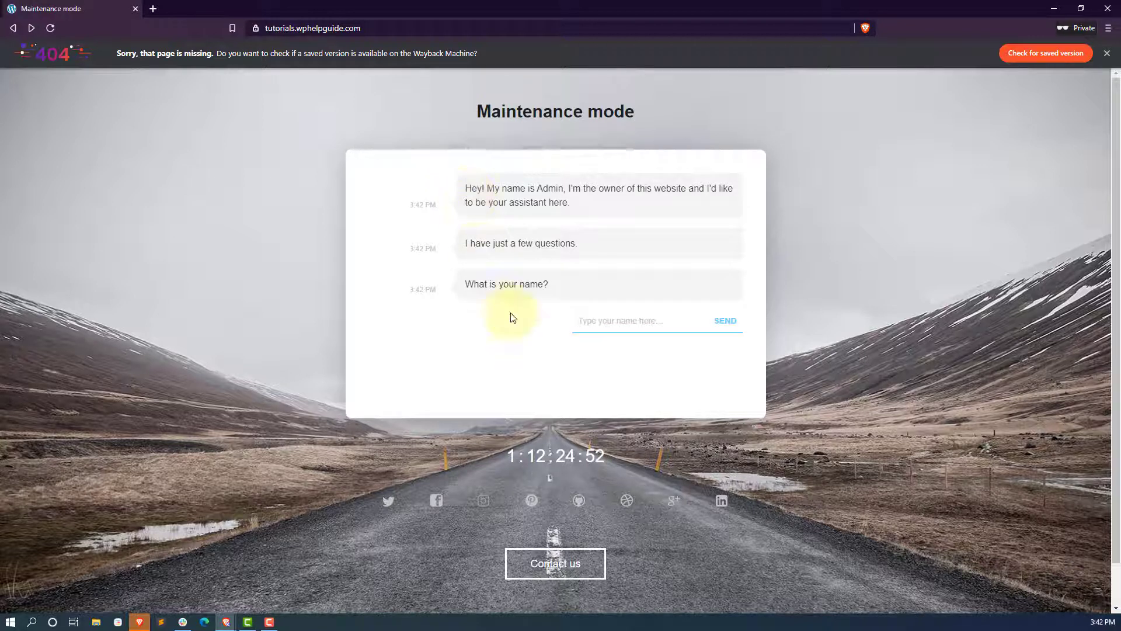
pyautogui.click(606, 323)
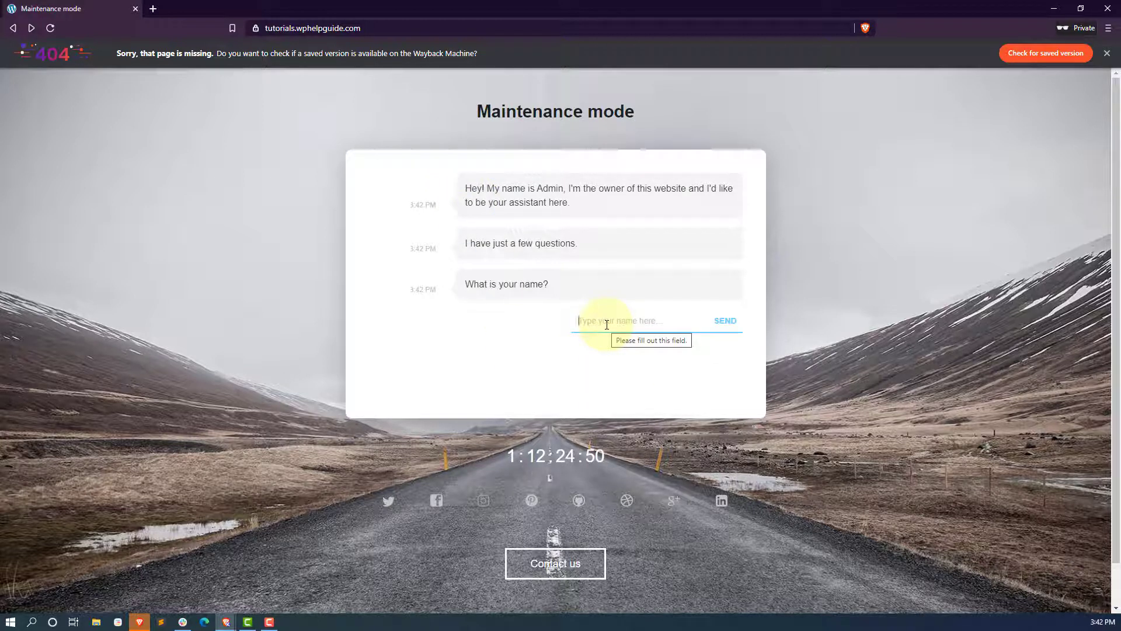
pyautogui.write('Nabin')
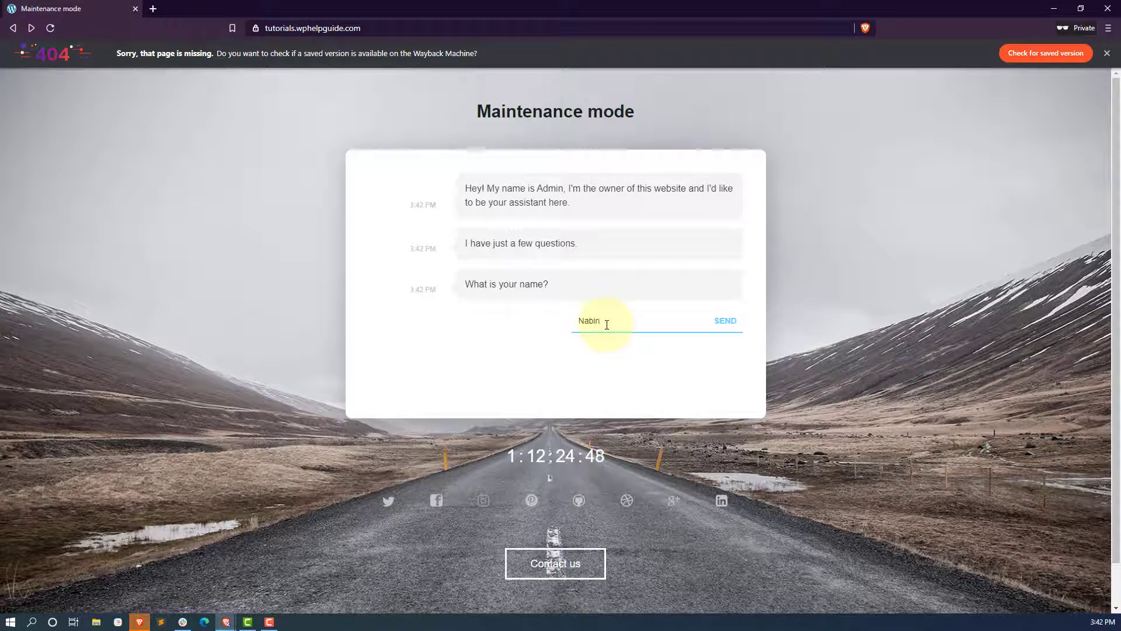
pyautogui.click(726, 321)
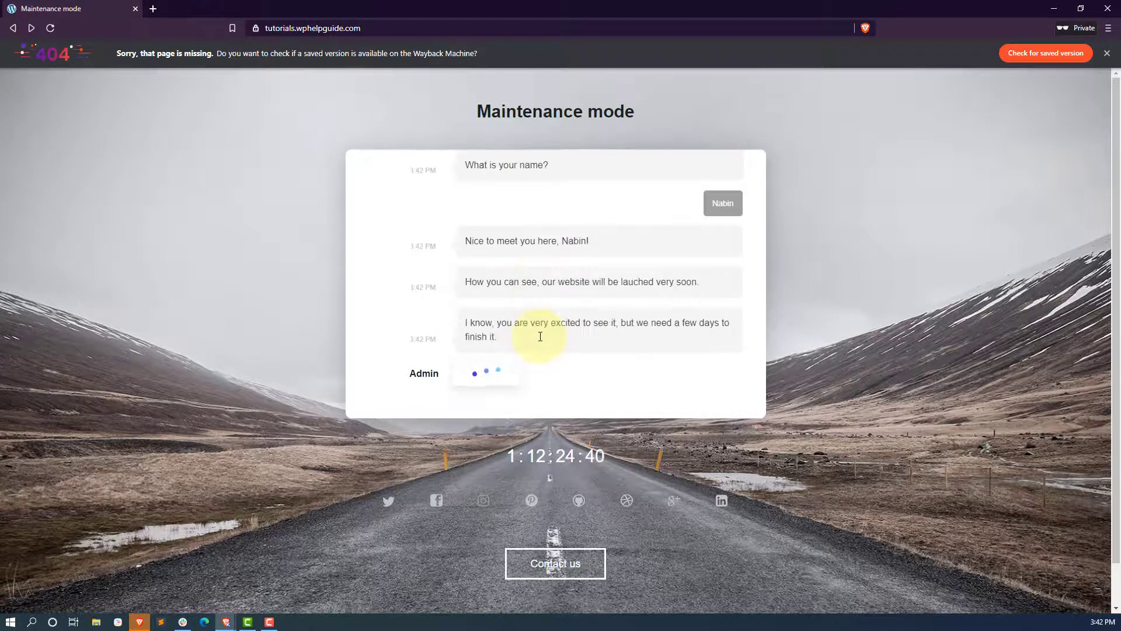
pyautogui.click(666, 374)
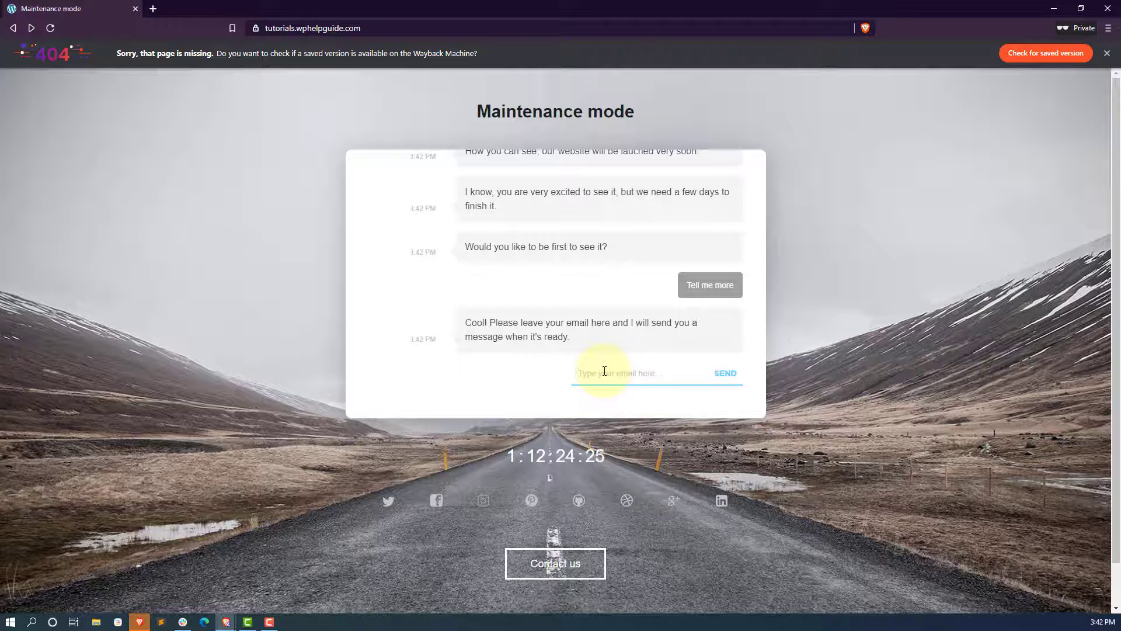
# Step: Return to the plugin settings, review the bot's customizable messages and responses, and save the settings
pyautogui.click(1047, 14)
pyautogui.scroll(-2, 301, 409)
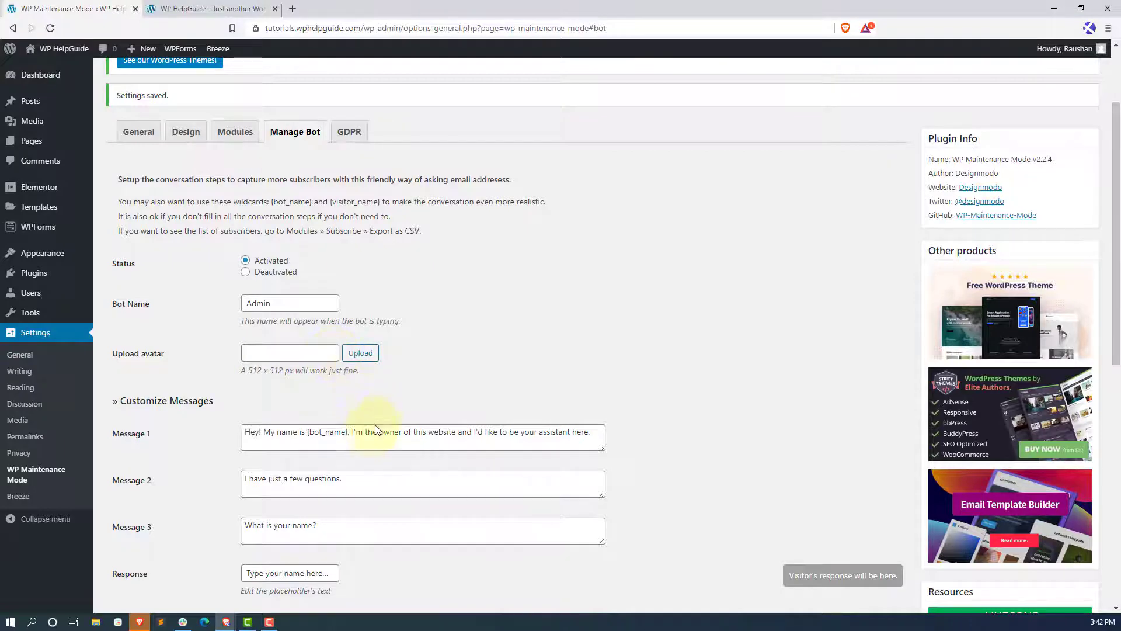
pyautogui.scroll(-2, 360, 418)
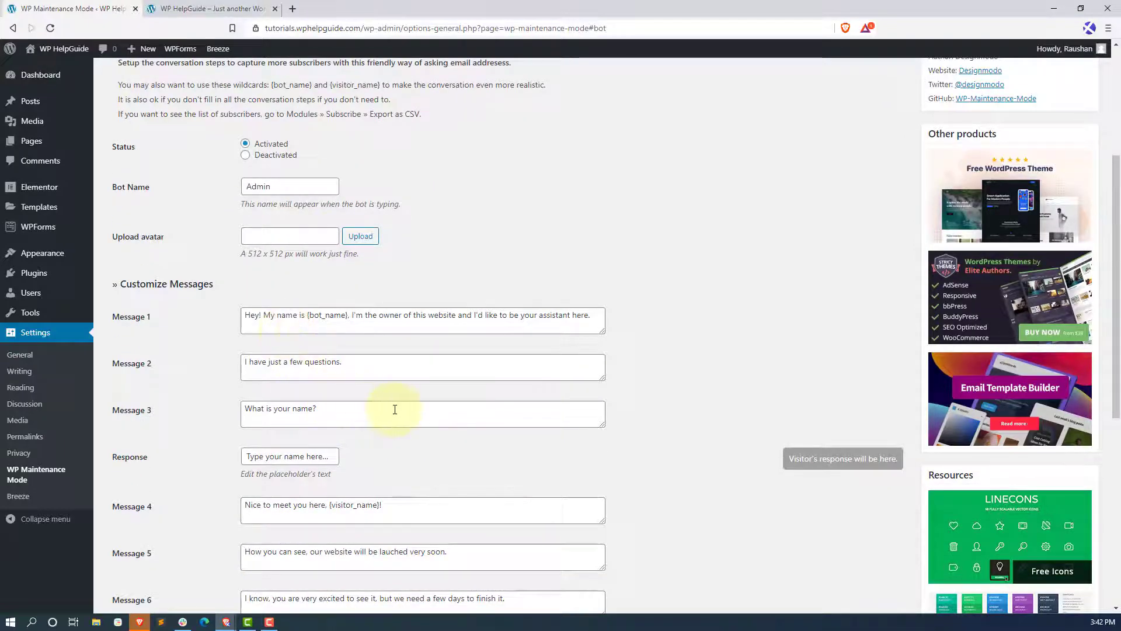
pyautogui.scroll(-5, 395, 410)
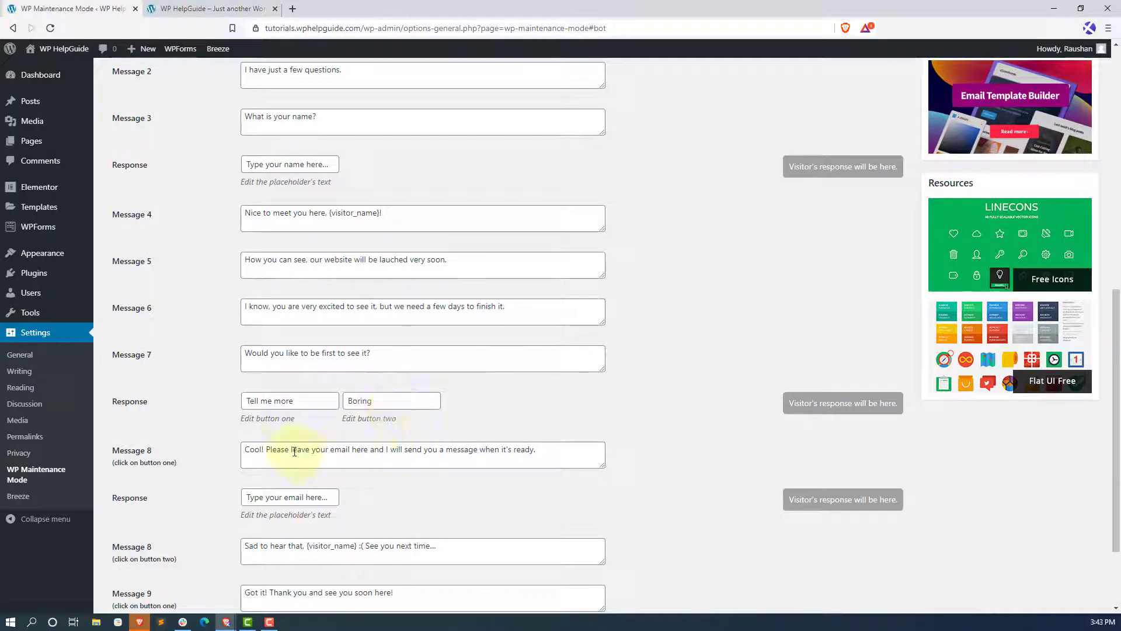
pyautogui.scroll(-2, 295, 452)
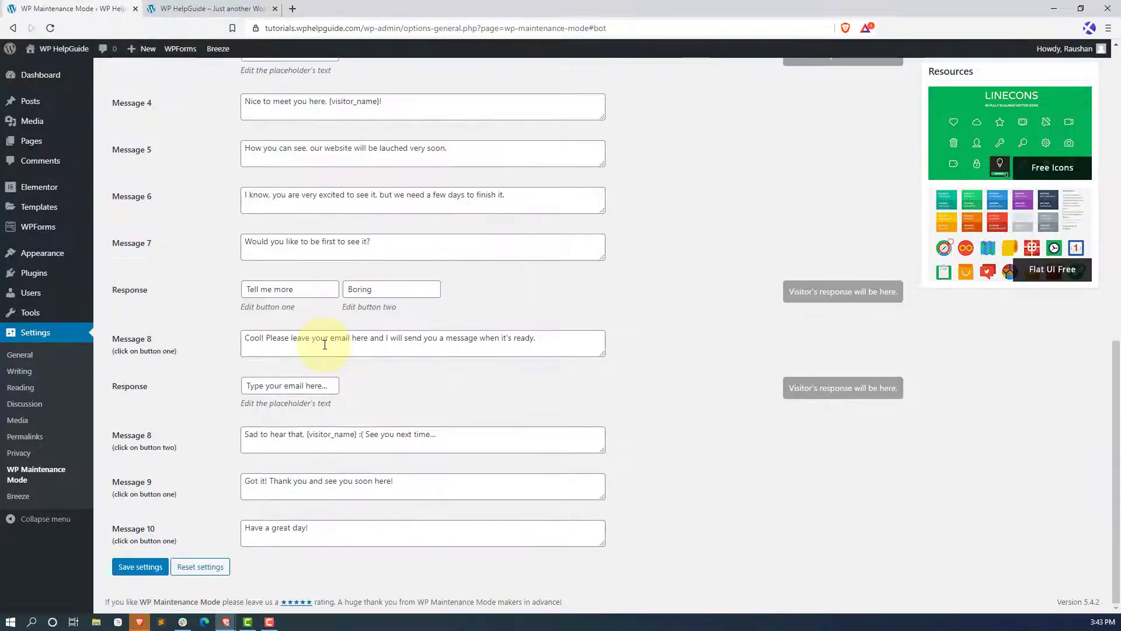
pyautogui.click(140, 567)
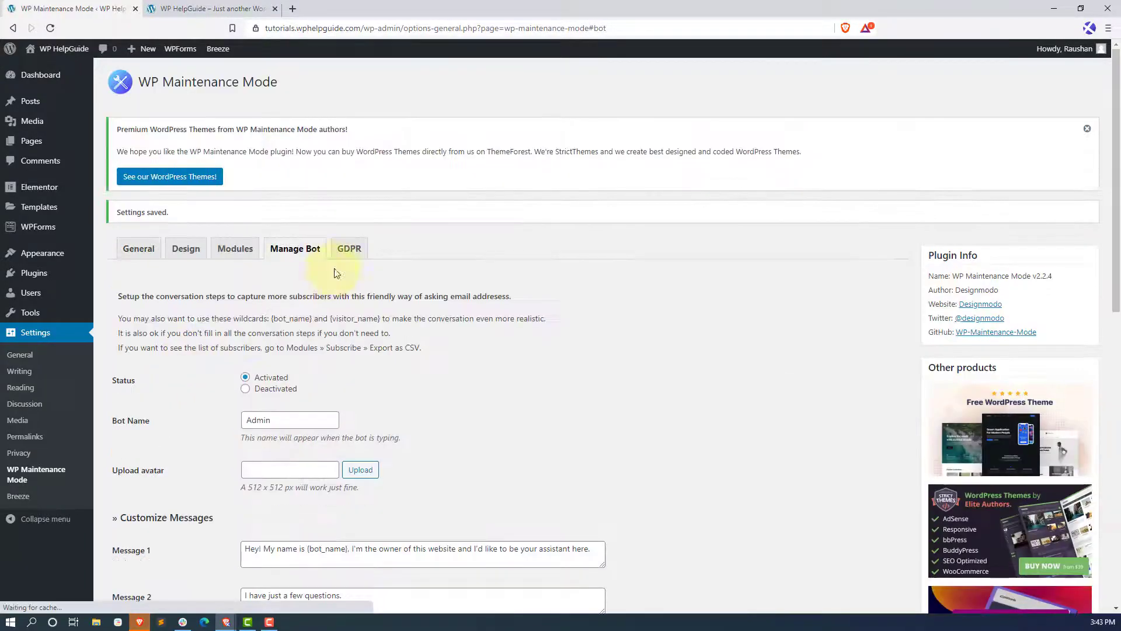
# Step: Set the GDPR status to Activated, review the privacy policy link and form tail texts, and save the settings
pyautogui.click(349, 243)
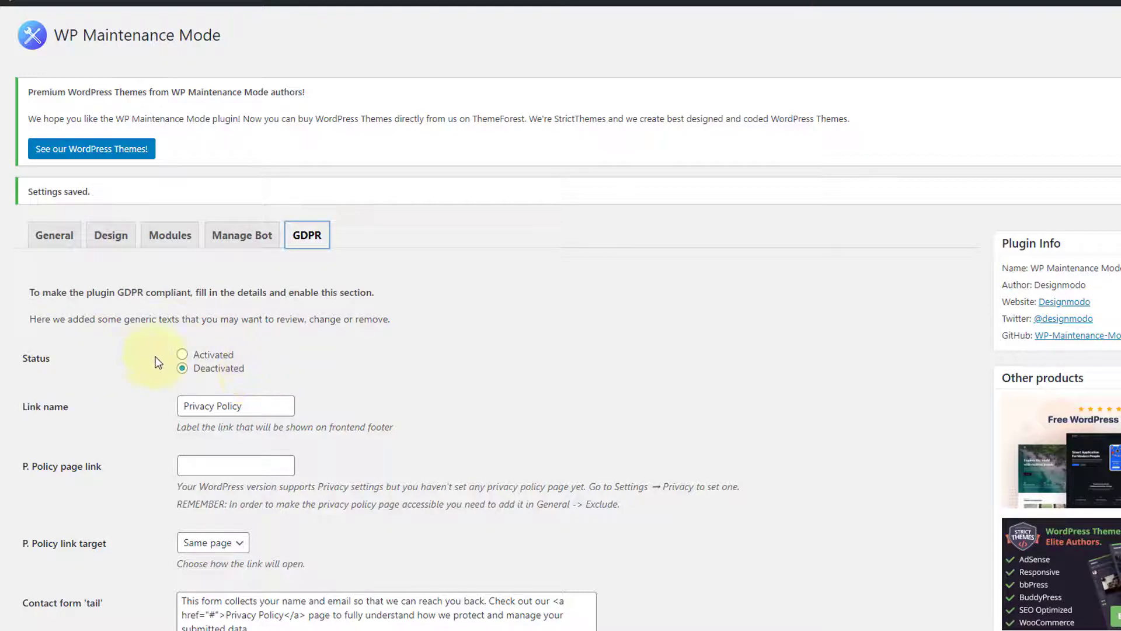
pyautogui.click(182, 355)
pyautogui.scroll(-5, 321, 431)
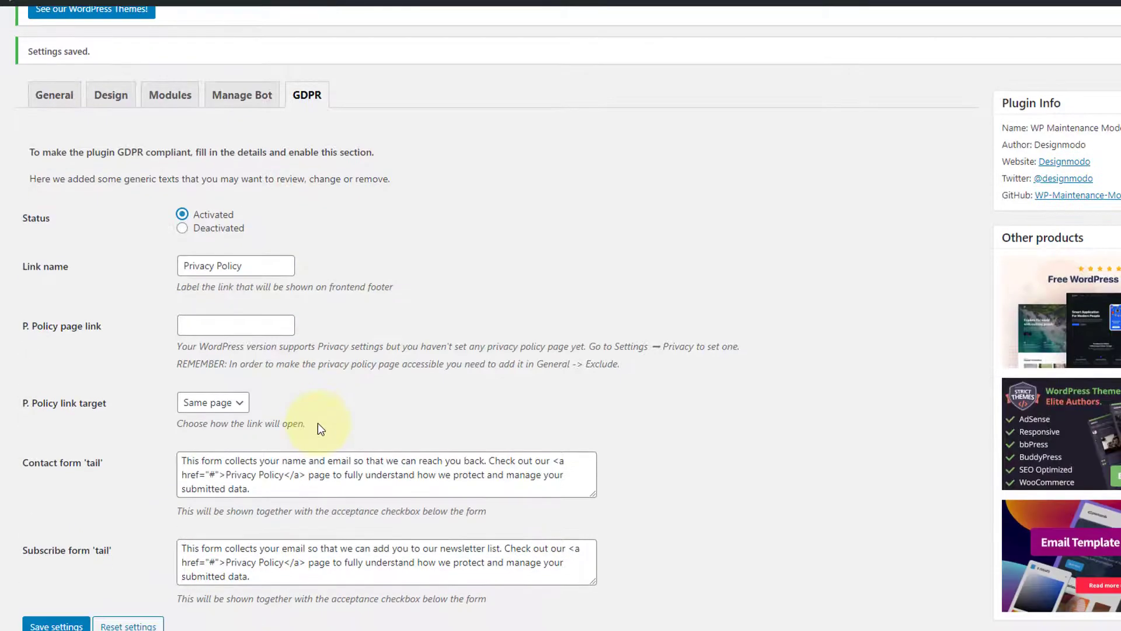
pyautogui.doubleClick(219, 334)
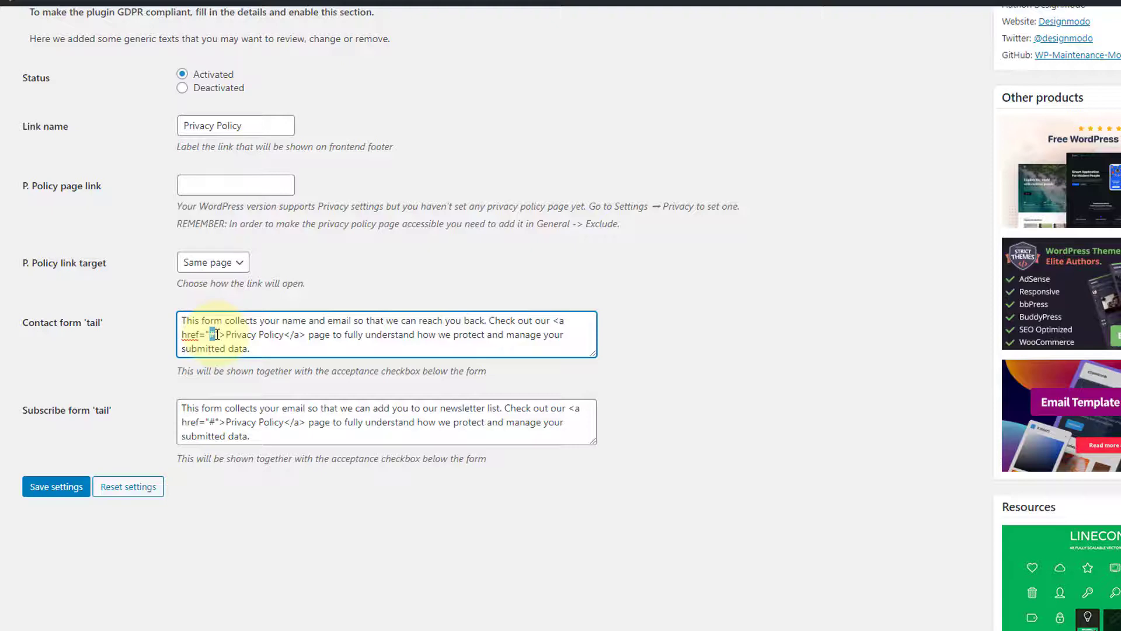
pyautogui.click(60, 492)
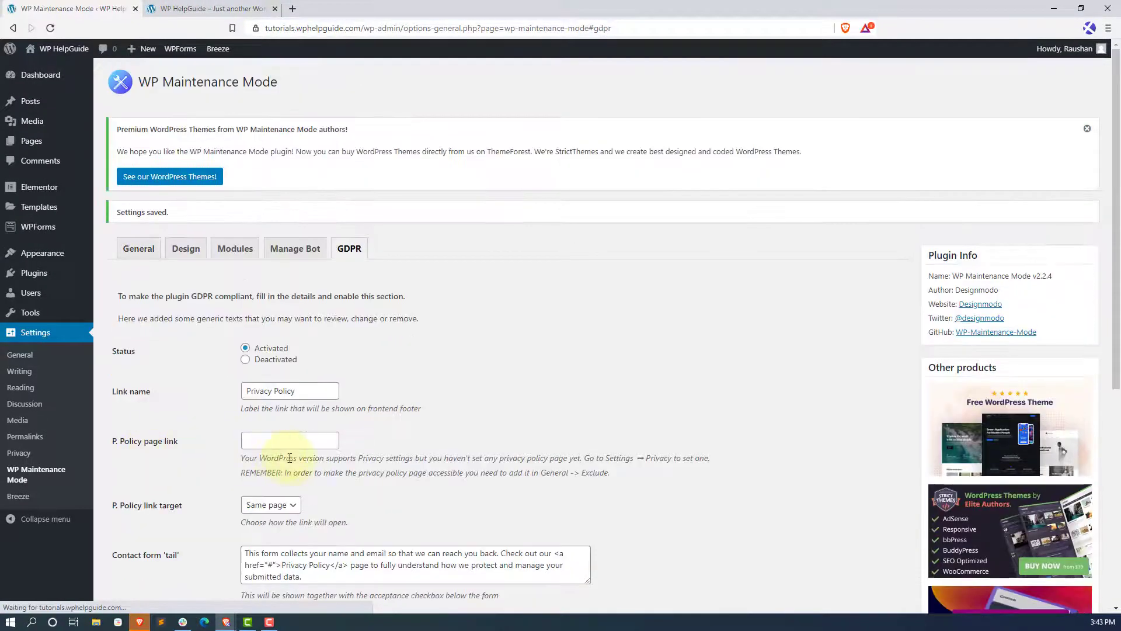
# Step: Reload the maintenance page in the private window and examine its footer for the Privacy Policy link
pyautogui.scroll(-2, 327, 462)
pyautogui.click(51, 28)
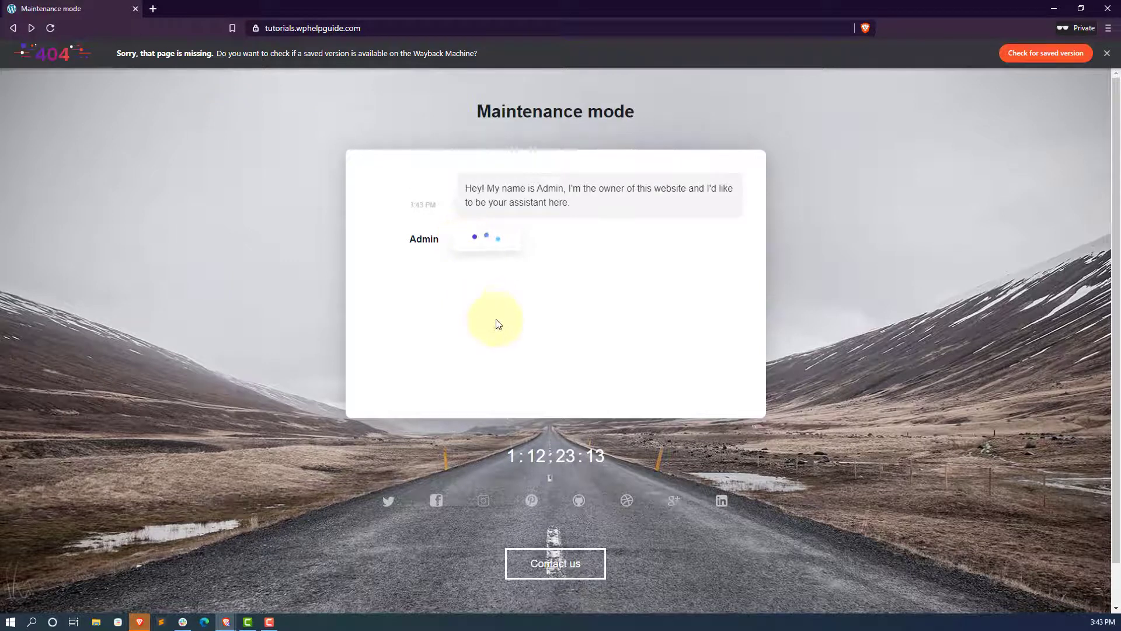
pyautogui.scroll(-1, 502, 327)
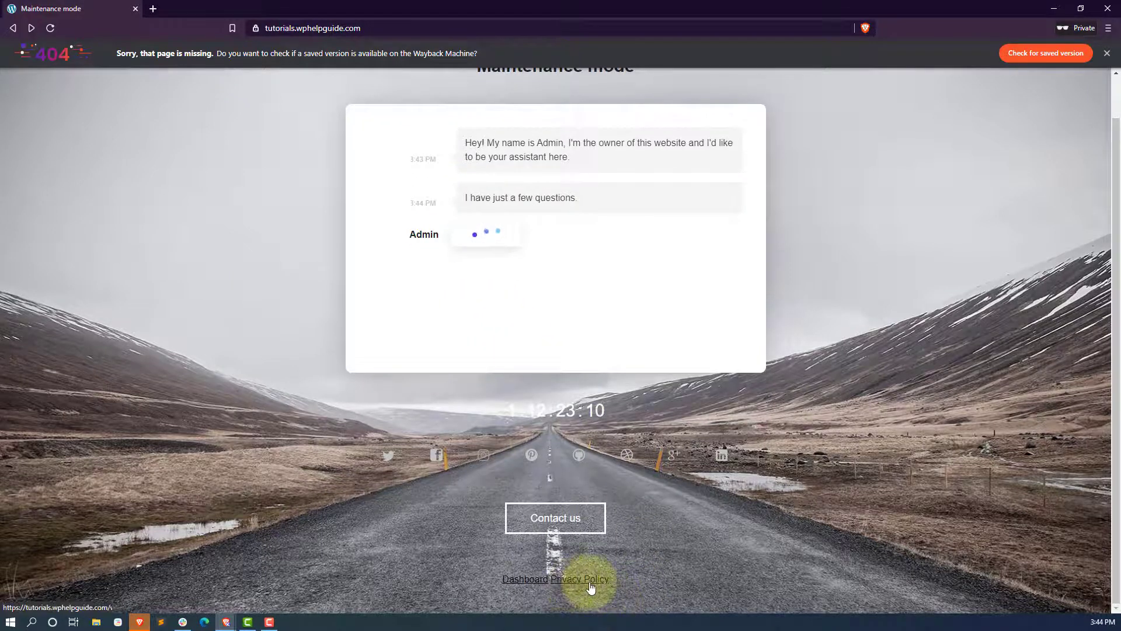